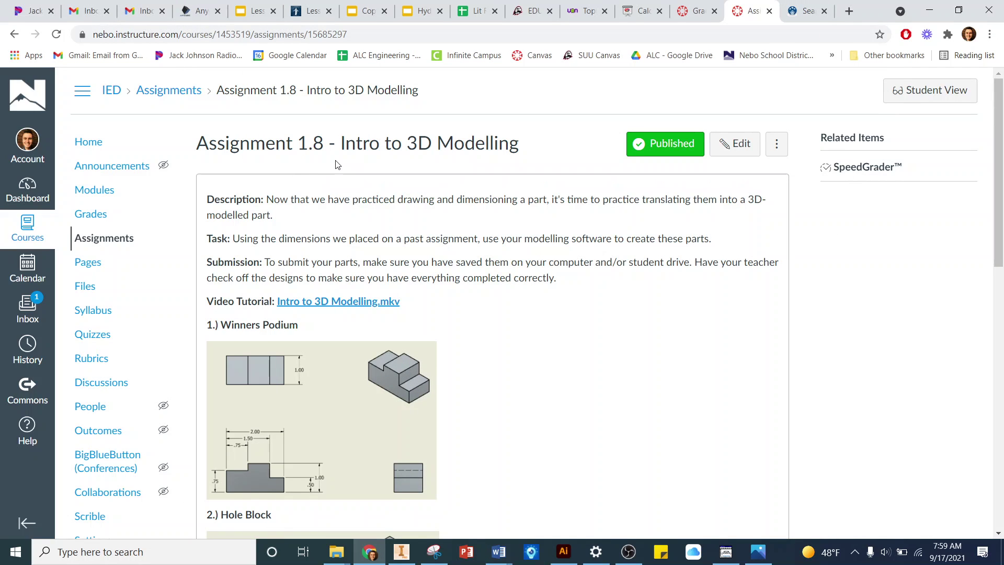
# - Scroll through the Winners Podium drawing and switch over to the Inventor window
pyautogui.scroll(-4, 450, 180)
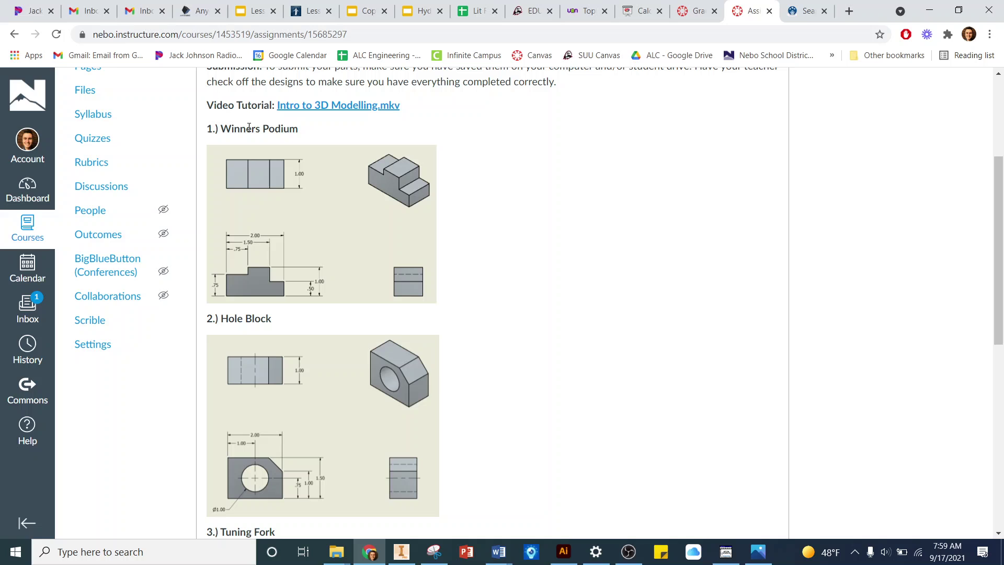
pyautogui.scroll(-5, 365, 340)
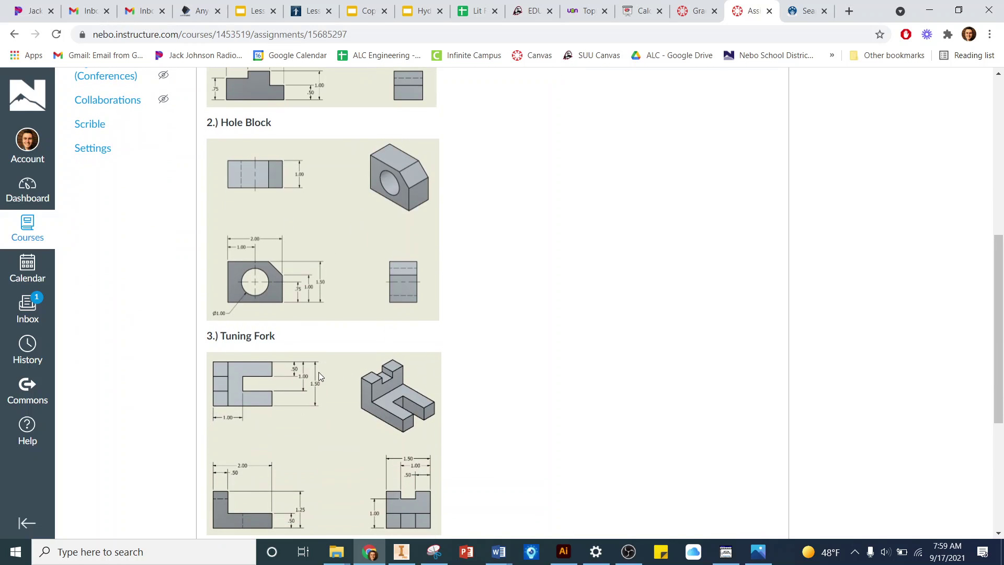
pyautogui.scroll(6, 321, 376)
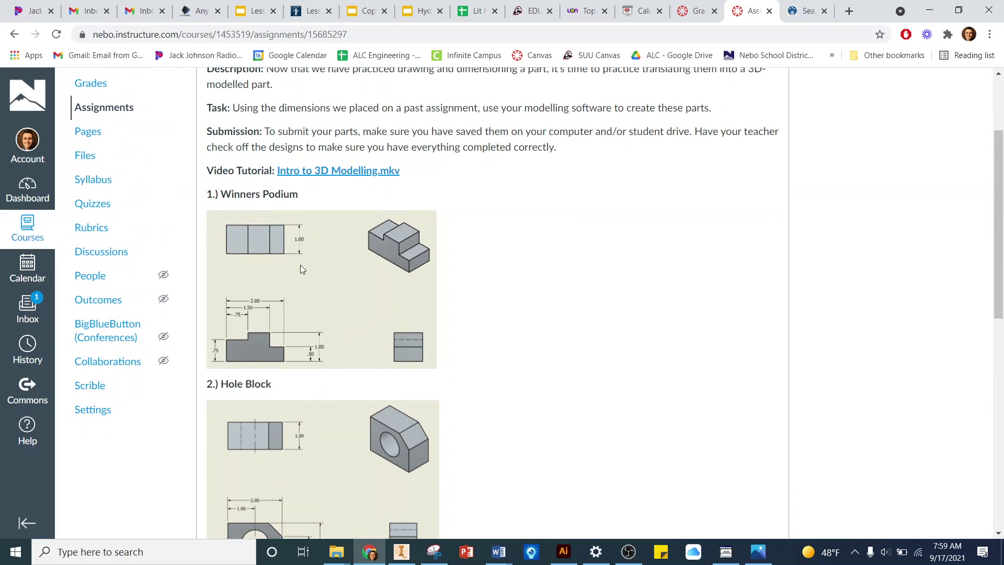
pyautogui.scroll(-3, 293, 295)
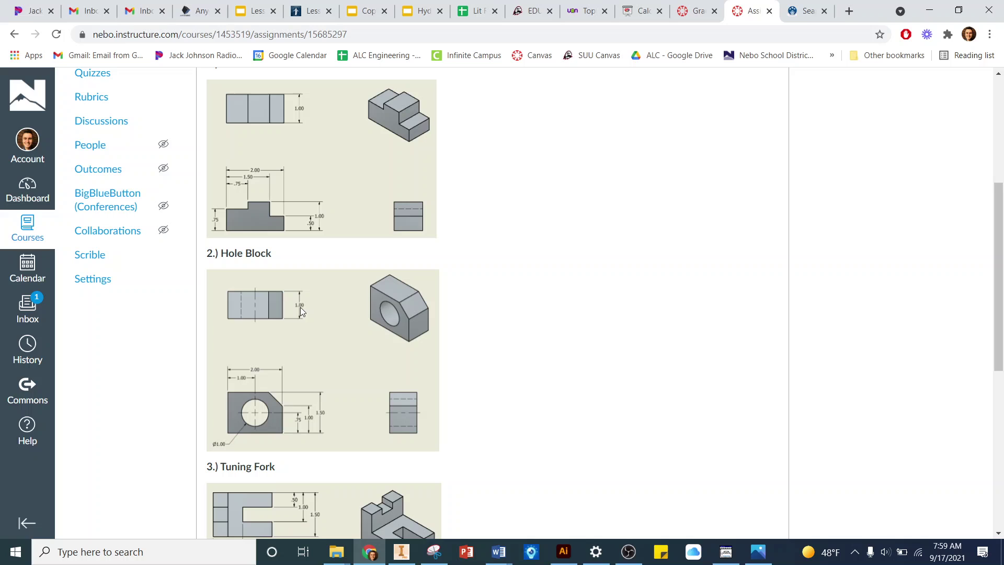
pyautogui.scroll(-3, 310, 314)
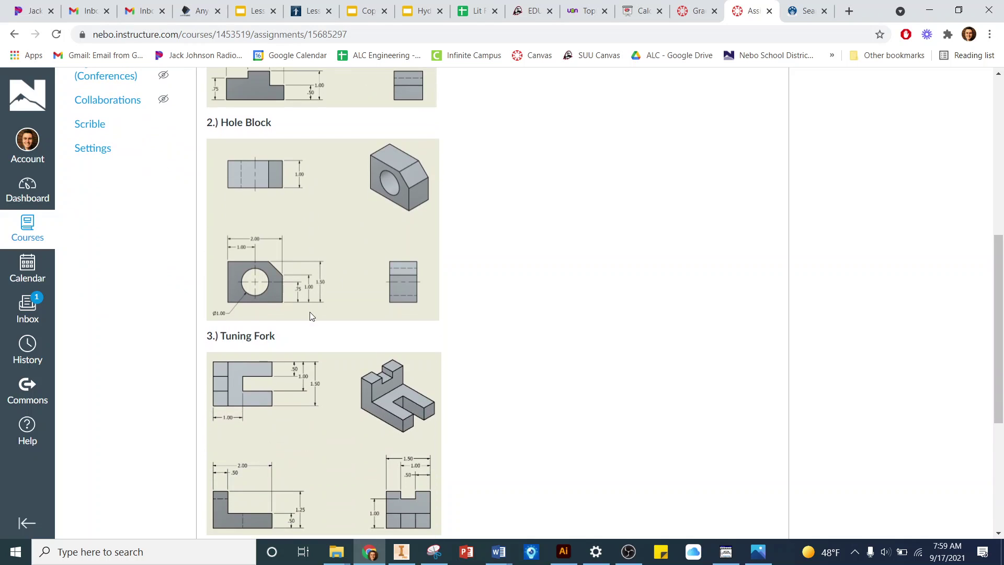
pyautogui.scroll(4, 331, 403)
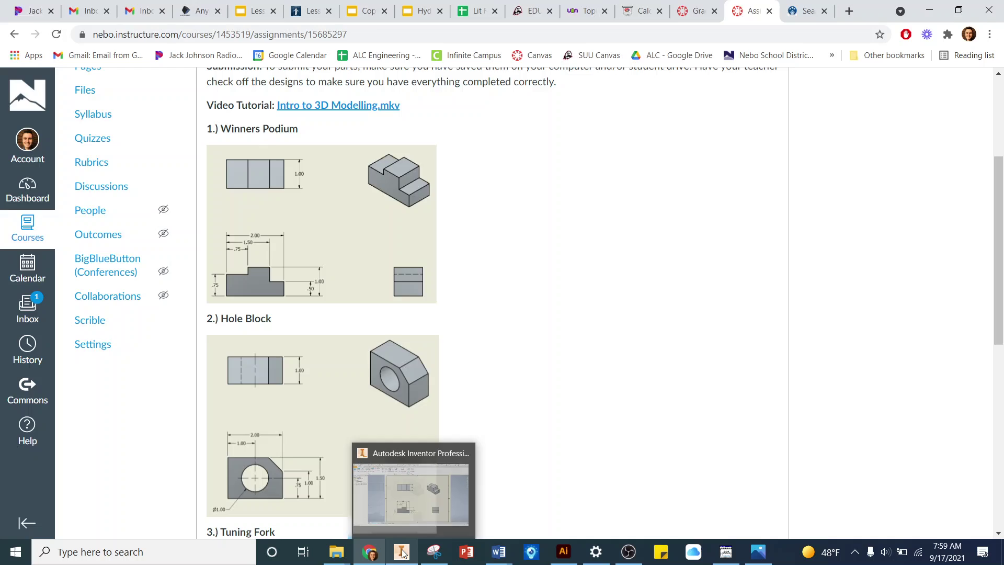
pyautogui.click(399, 524)
# - Find the mouse pointer size setting through Windows search, set it to 6, and minimize Settings
pyautogui.click(209, 552)
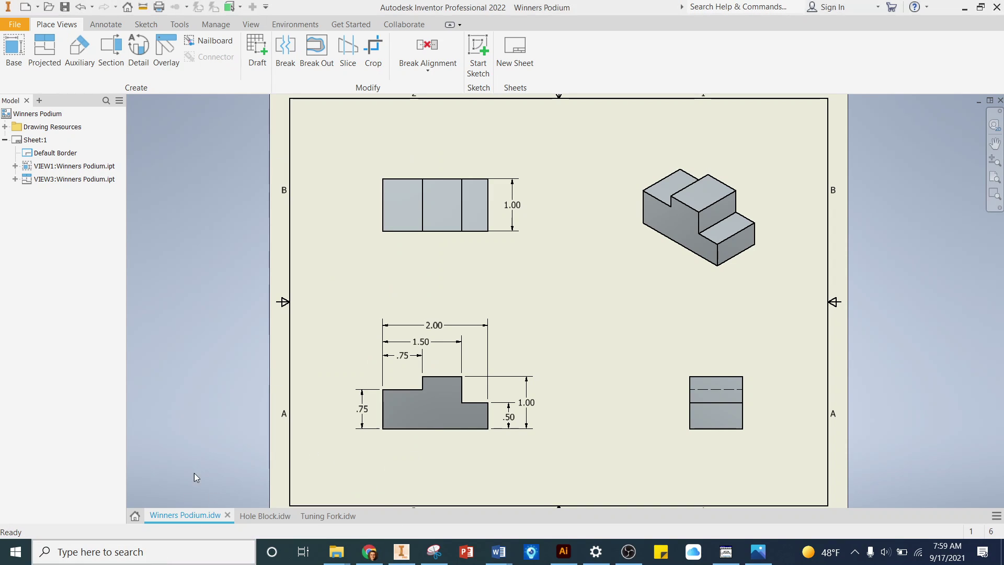
pyautogui.click(142, 306)
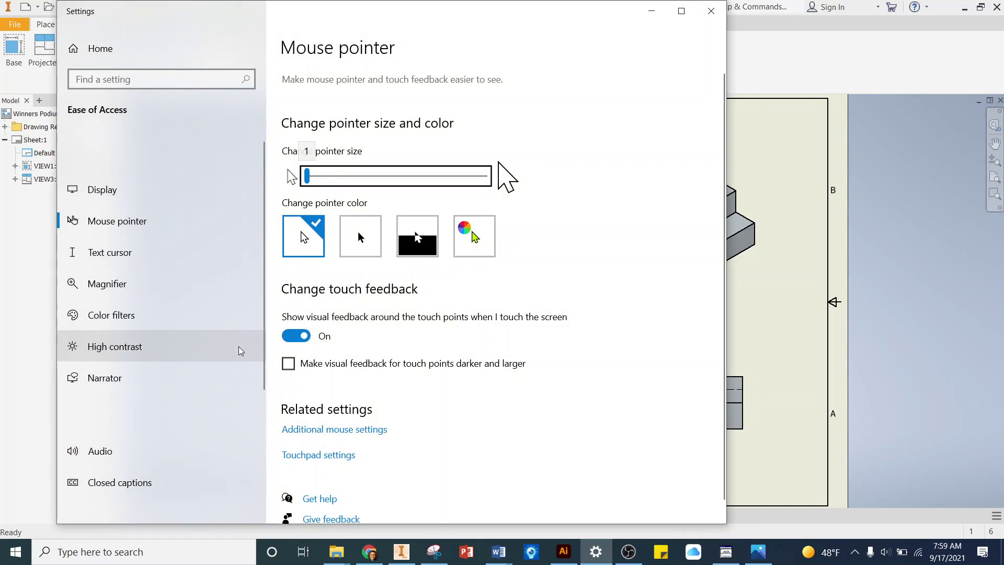
pyautogui.moveTo(308, 177); pyautogui.dragTo(369, 176)
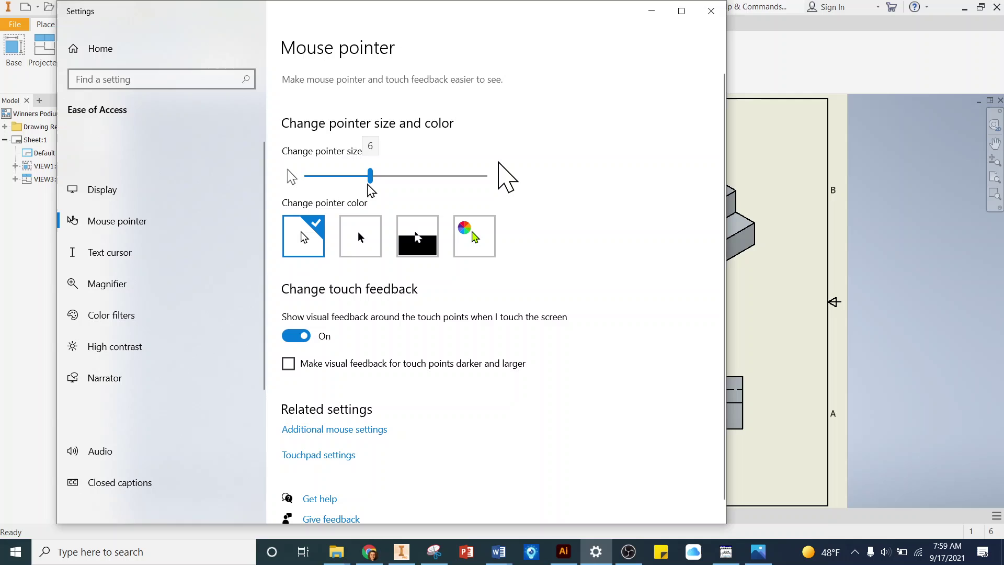
pyautogui.click(652, 11)
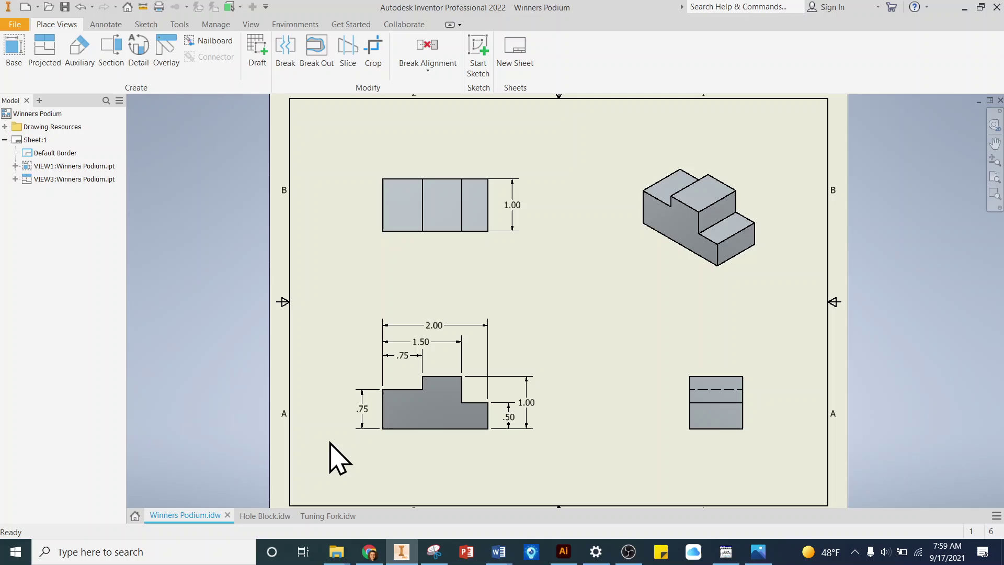
# - Create the new part document Part6 from the Home page, then close the File menu unused
pyautogui.click(134, 515)
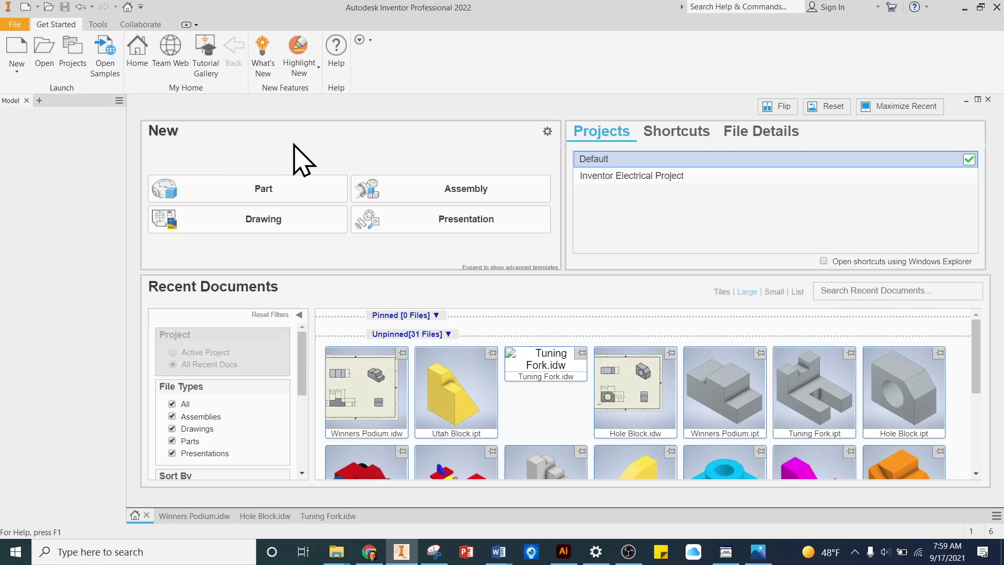
pyautogui.click(238, 190)
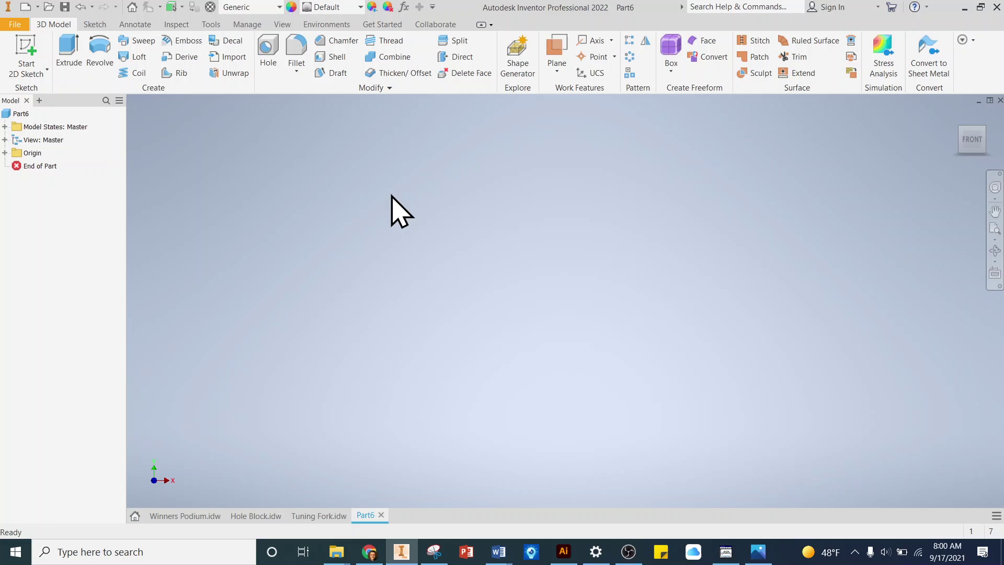
pyautogui.click(15, 25)
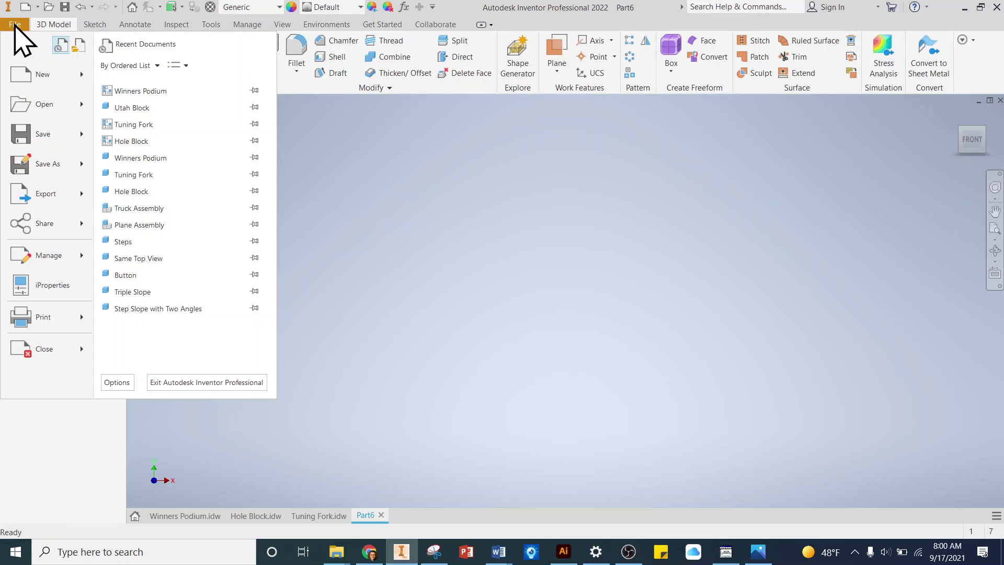
pyautogui.moveTo(67, 84)
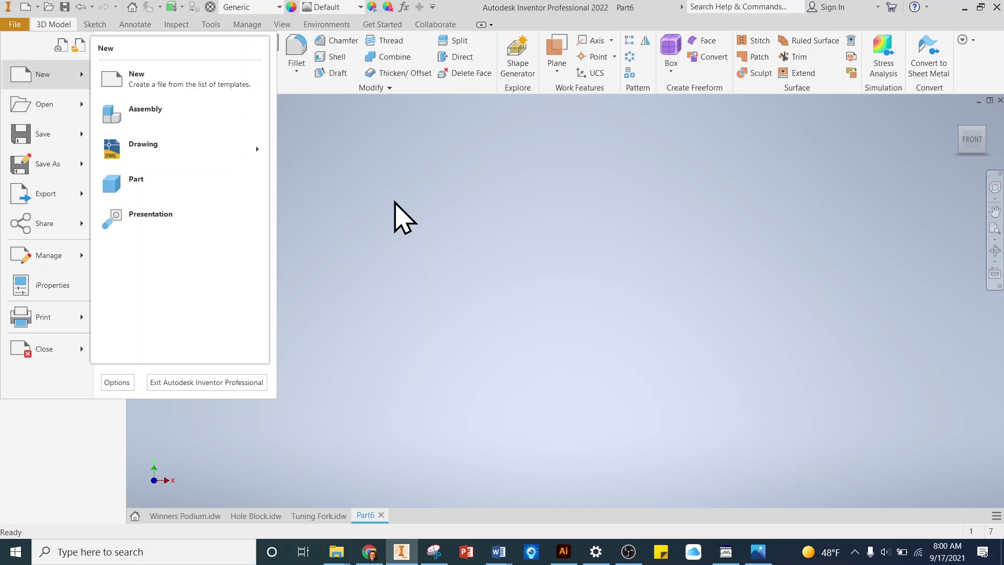
pyautogui.click(531, 213)
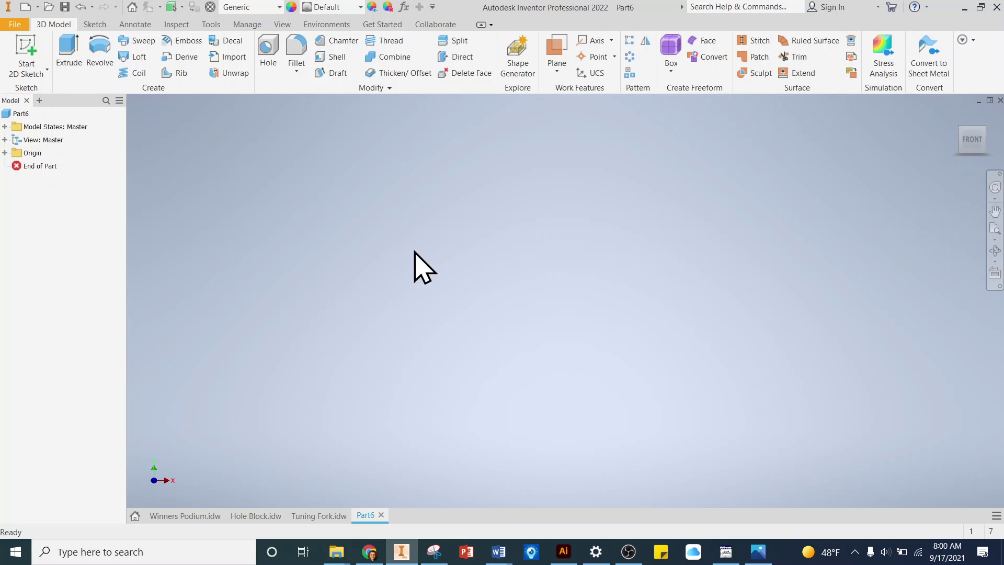
# - Start a 2D sketch on Part6's YZ origin plane
pyautogui.click(32, 55)
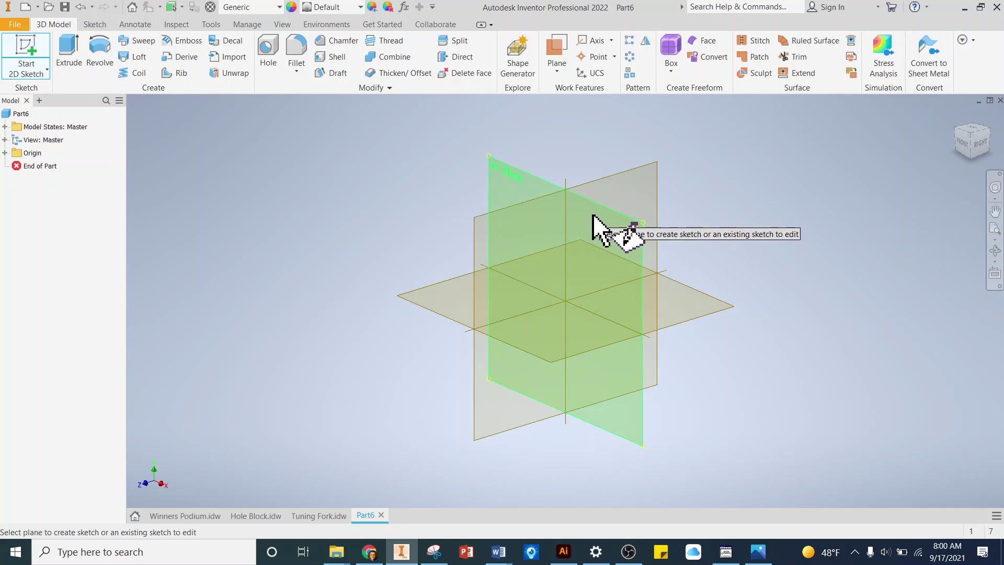
pyautogui.scroll(2, 617, 222)
pyautogui.scroll(-2, 628, 223)
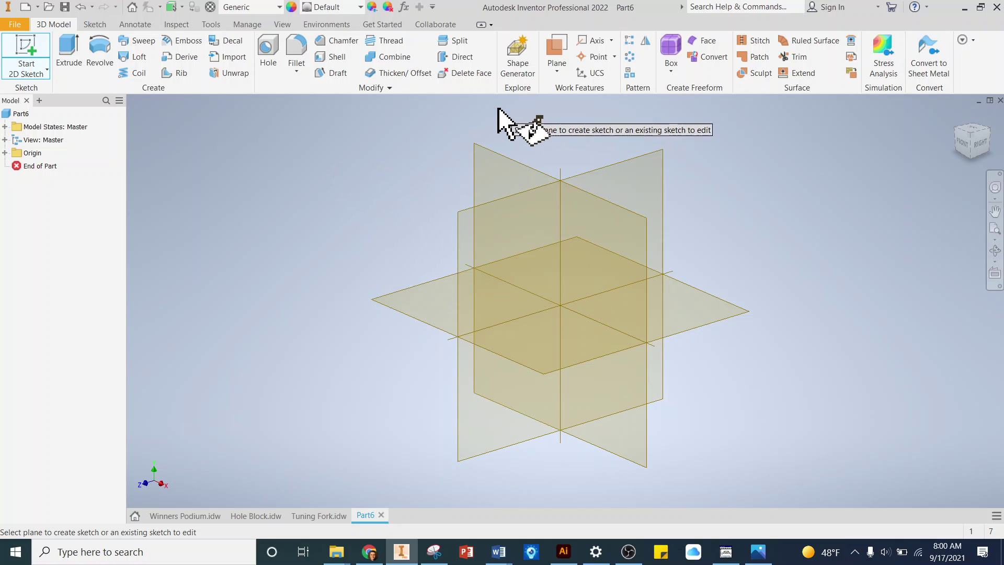
pyautogui.click(501, 159)
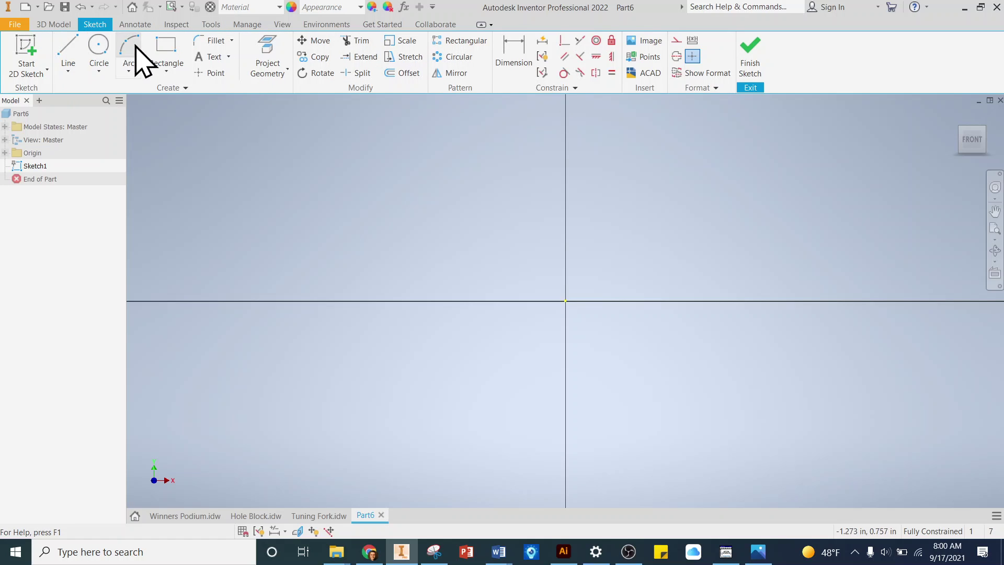
pyautogui.click(71, 76)
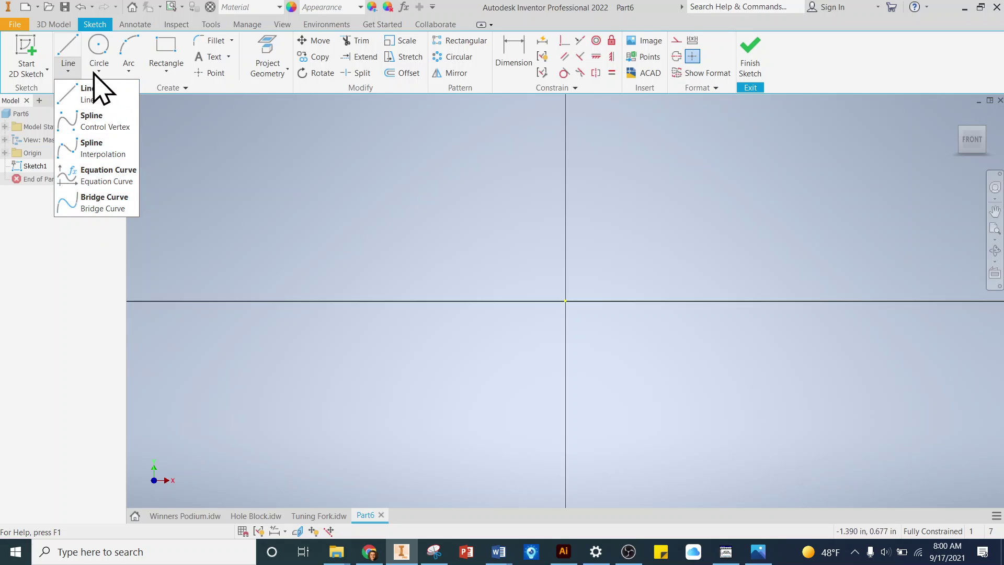
pyautogui.click(73, 76)
pyautogui.click(98, 72)
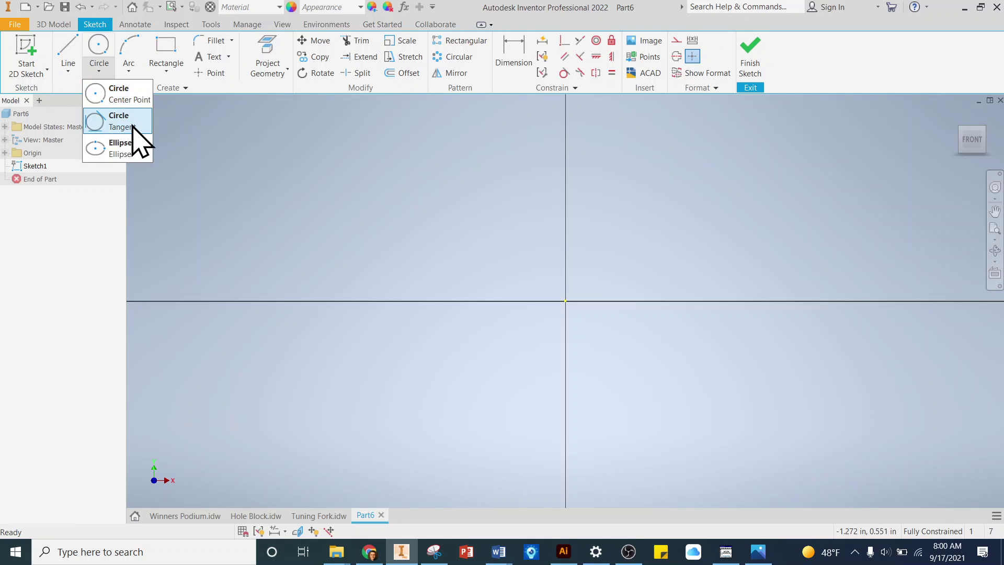
pyautogui.click(99, 72)
pyautogui.click(128, 72)
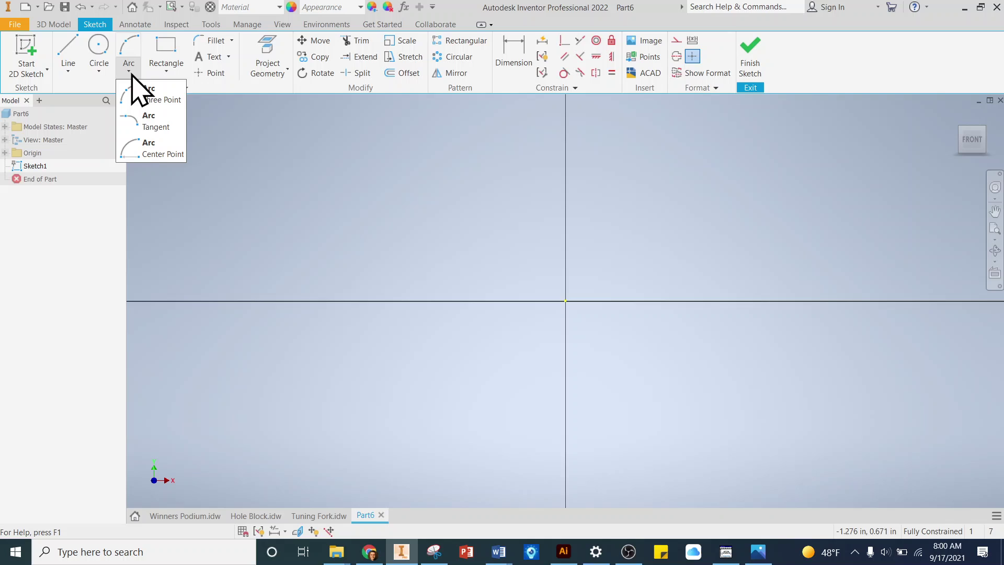
pyautogui.click(168, 72)
pyautogui.click(168, 71)
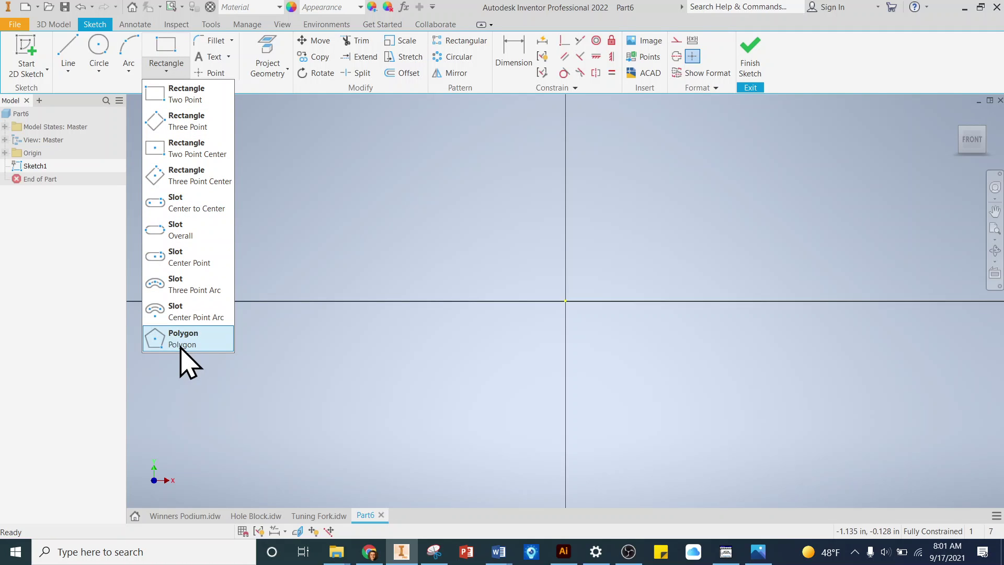
pyautogui.click(172, 77)
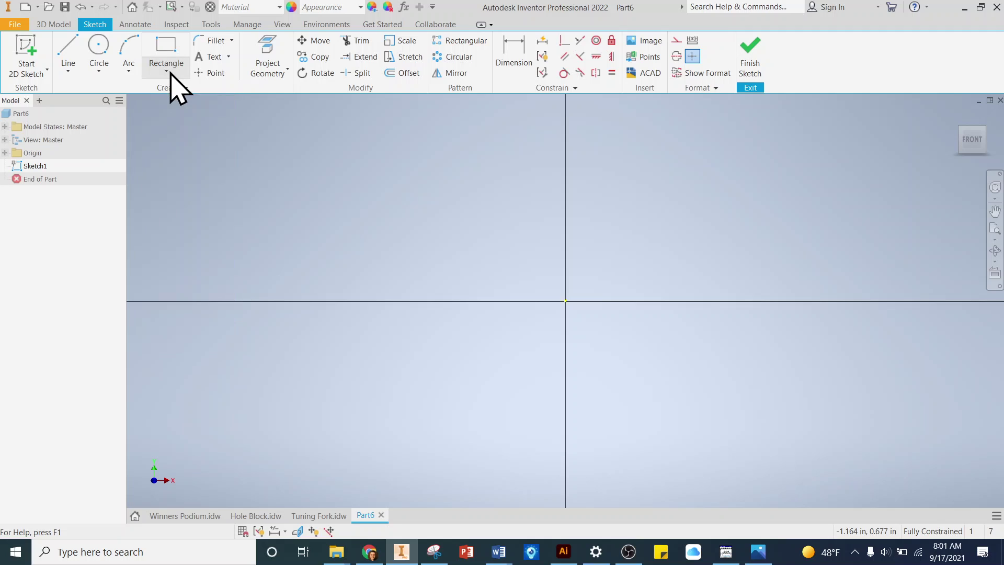
# - Draw a 2 in by 1 in rectangle with its first corner on the sketch origin
pyautogui.click(168, 44)
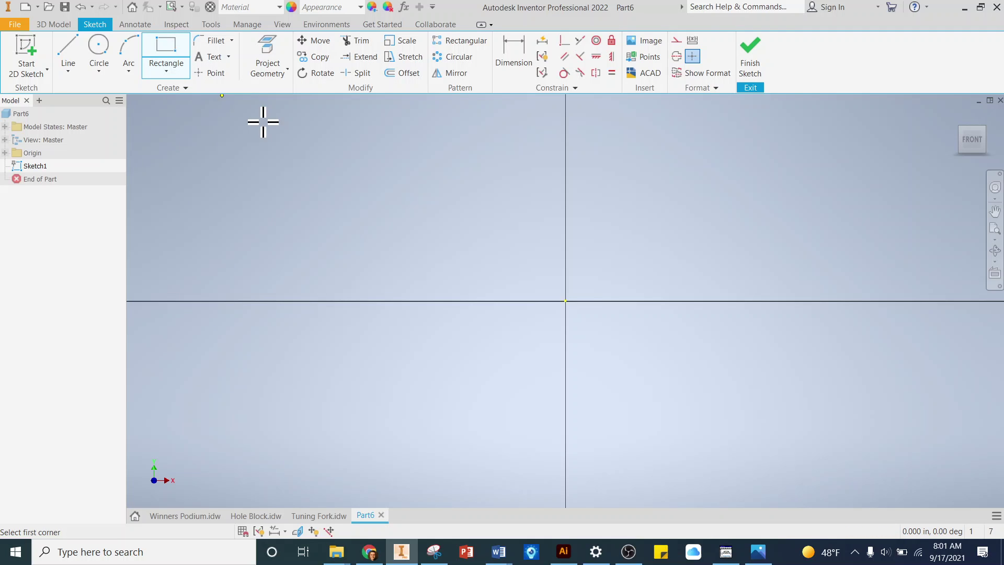
pyautogui.click(565, 301)
pyautogui.scroll(5, 437, 362)
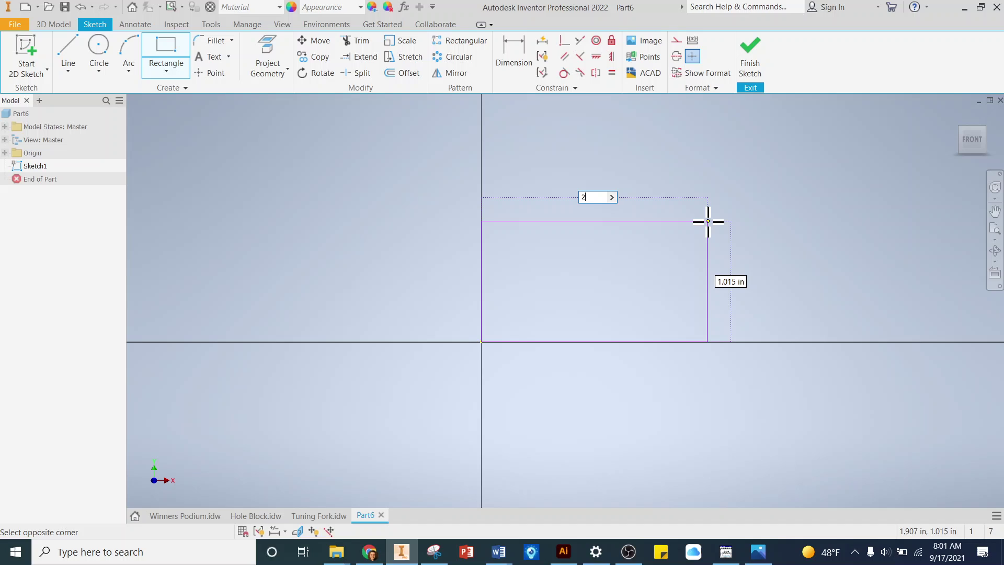
pyautogui.press('Tab')
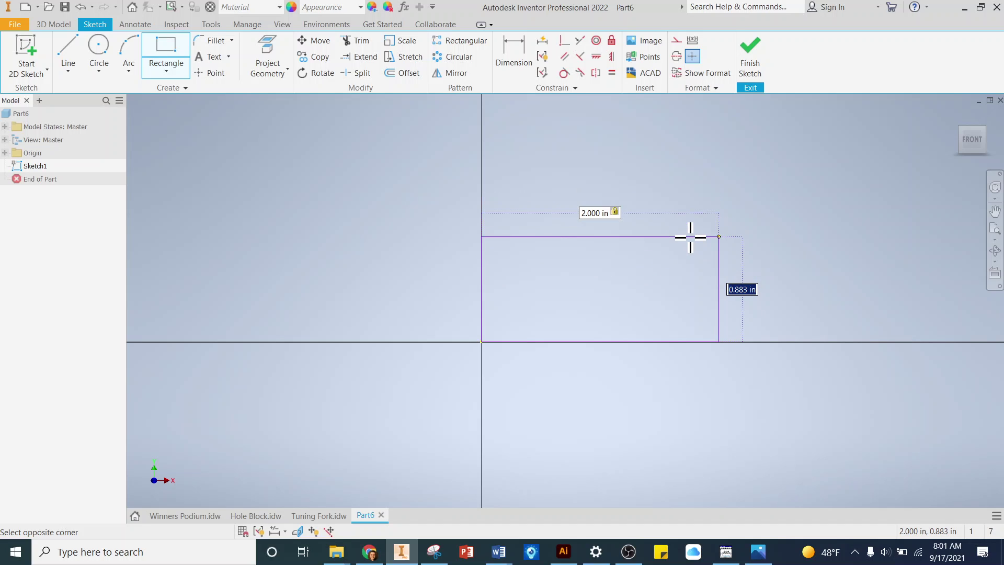
pyautogui.write('1')
pyautogui.press('Return')
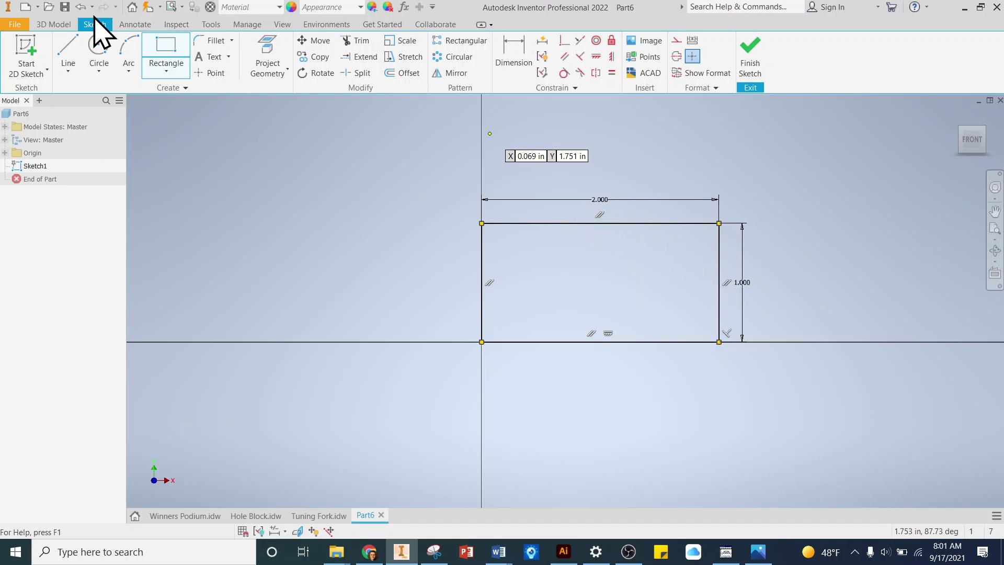
# - Undo the rectangle and redraw it from the sketch origin up and to the right
pyautogui.click(80, 6)
pyautogui.click(166, 53)
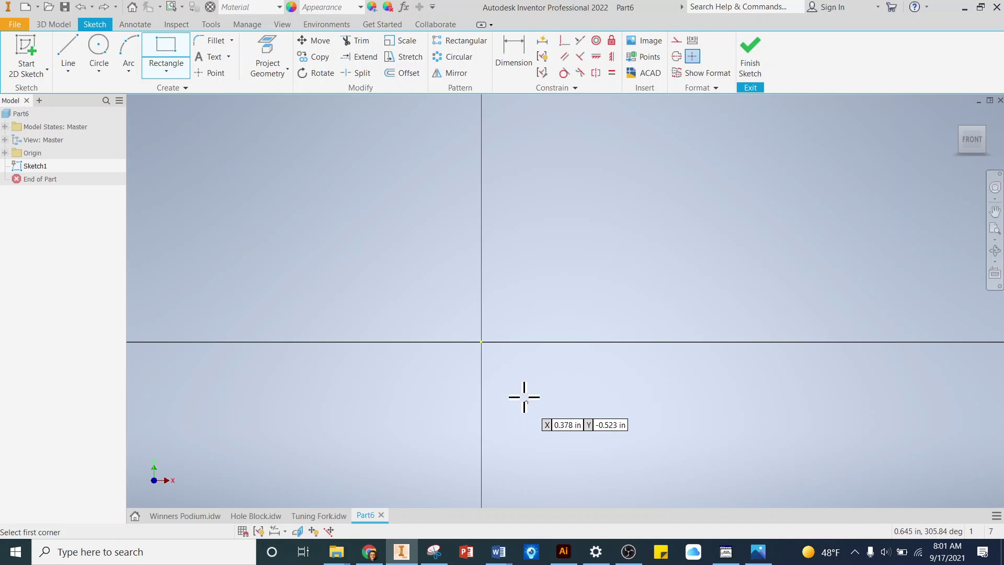
pyautogui.click(481, 341)
pyautogui.click(708, 214)
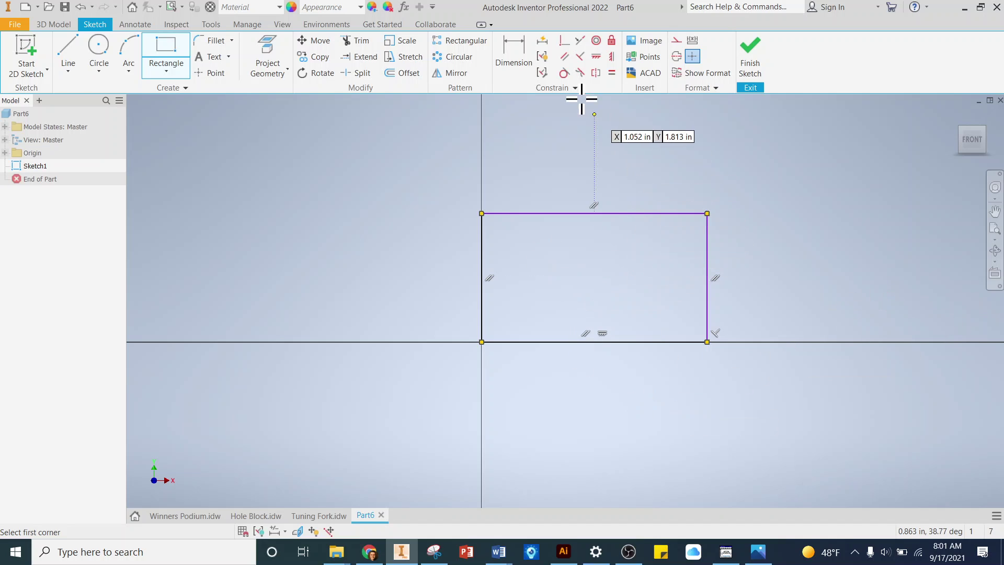
# - Dimension the rectangle's top edge at 2 in and its right edge at 1 in
pyautogui.click(518, 55)
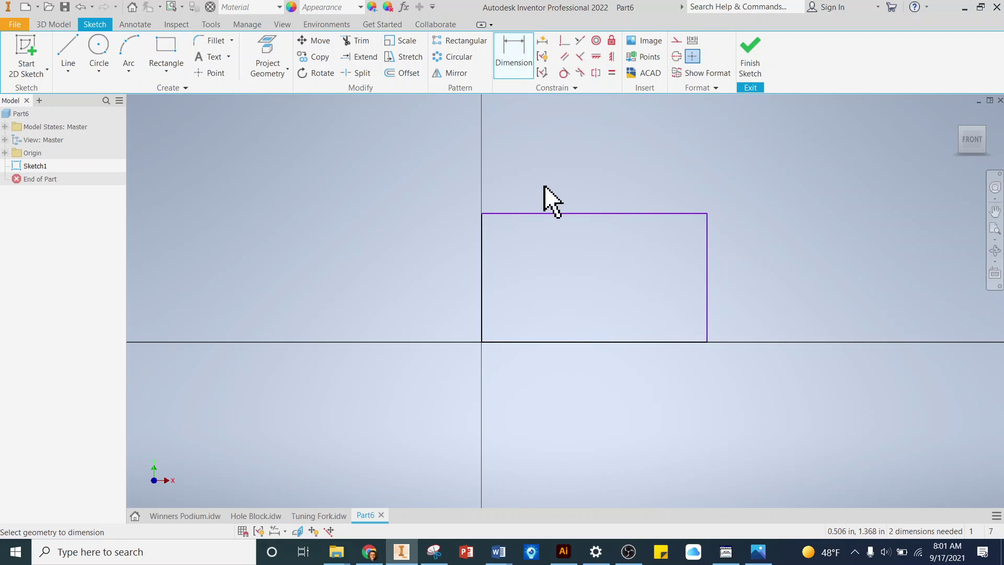
pyautogui.click(550, 213)
pyautogui.click(578, 157)
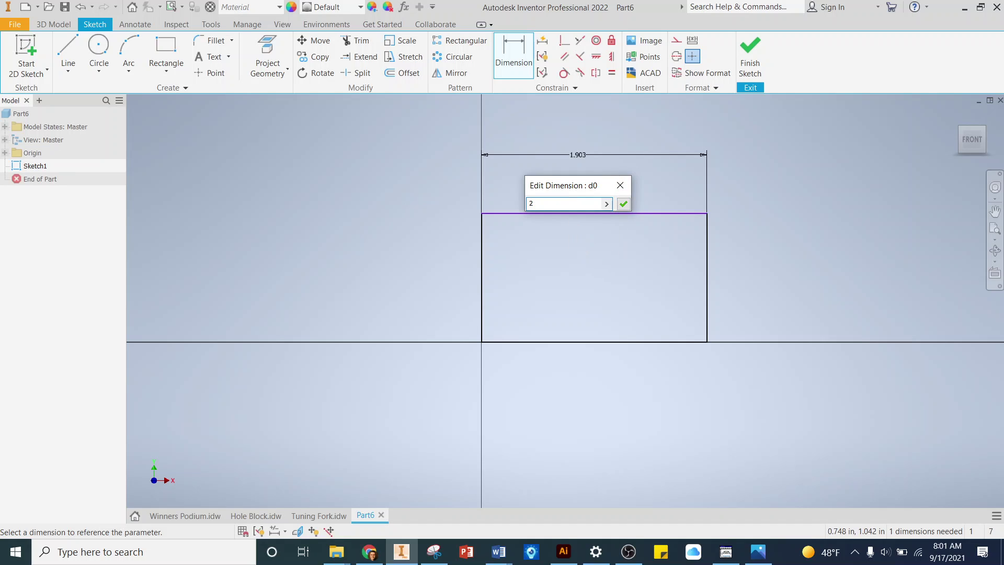
pyautogui.write('2')
pyautogui.press('Return')
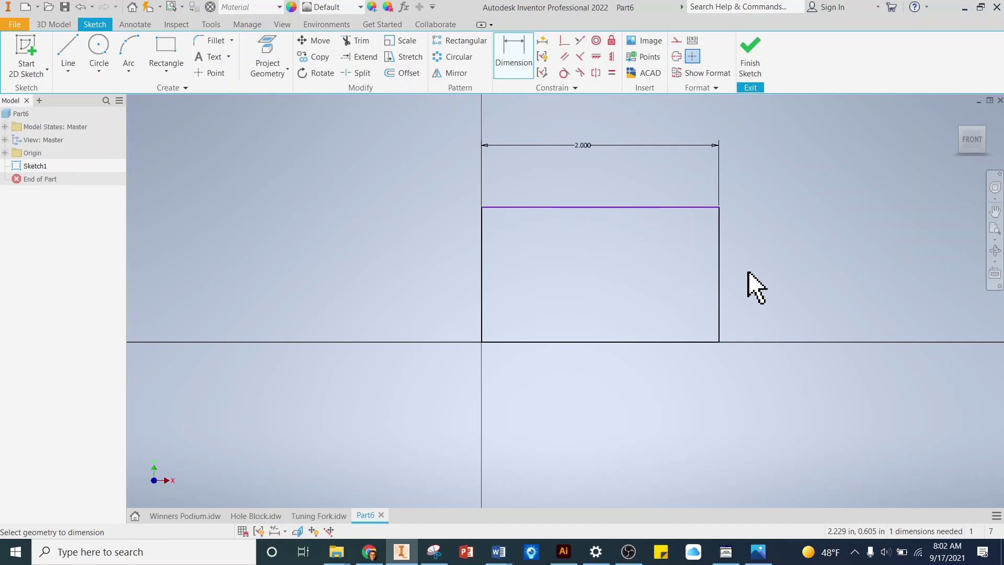
pyautogui.click(720, 254)
pyautogui.click(789, 263)
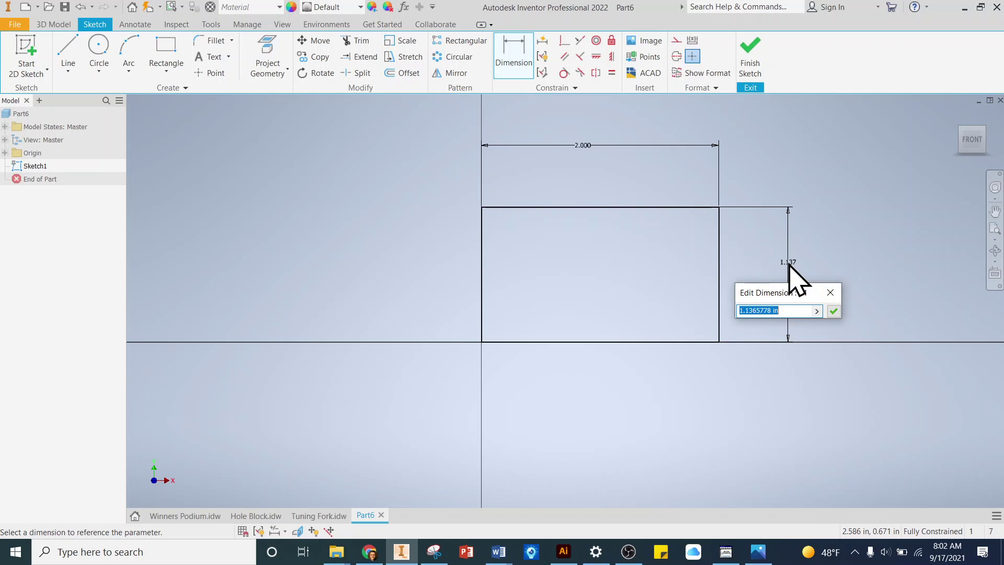
pyautogui.write('1')
pyautogui.press('Return')
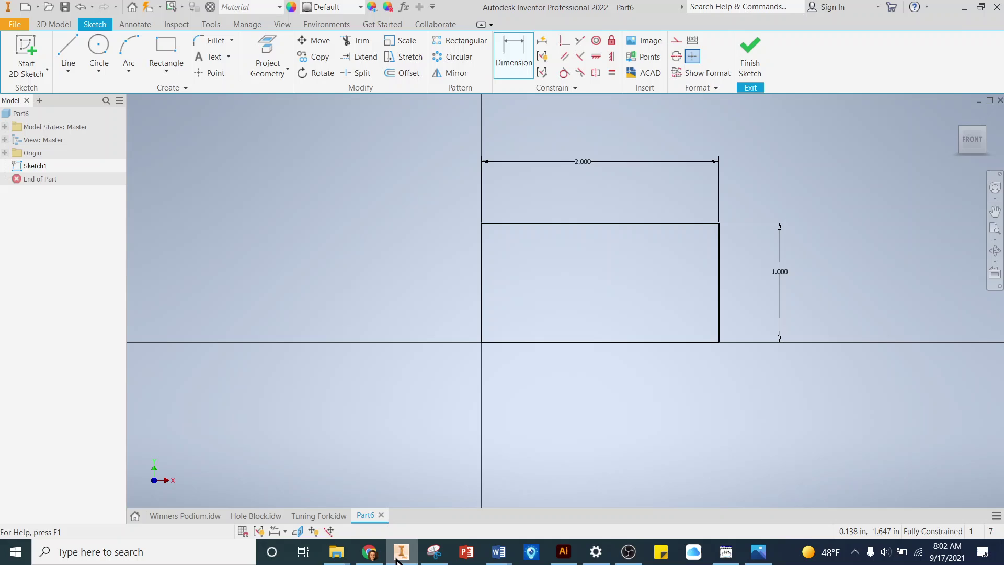
pyautogui.click(398, 554)
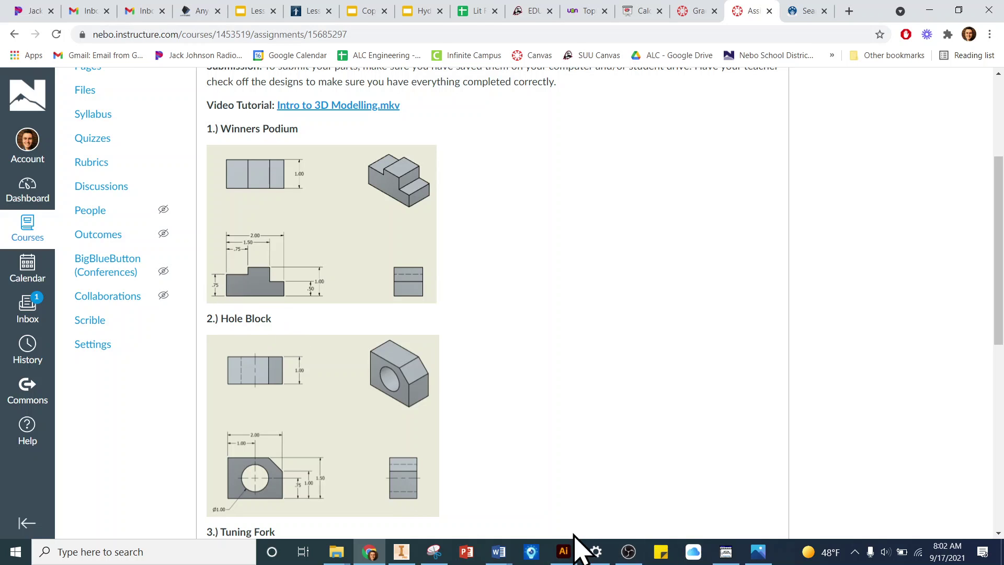
pyautogui.click(402, 551)
# - Draw a small top-left rectangle and dimension its bottom edge 0.750 above the base line
pyautogui.scroll(-3, 758, 288)
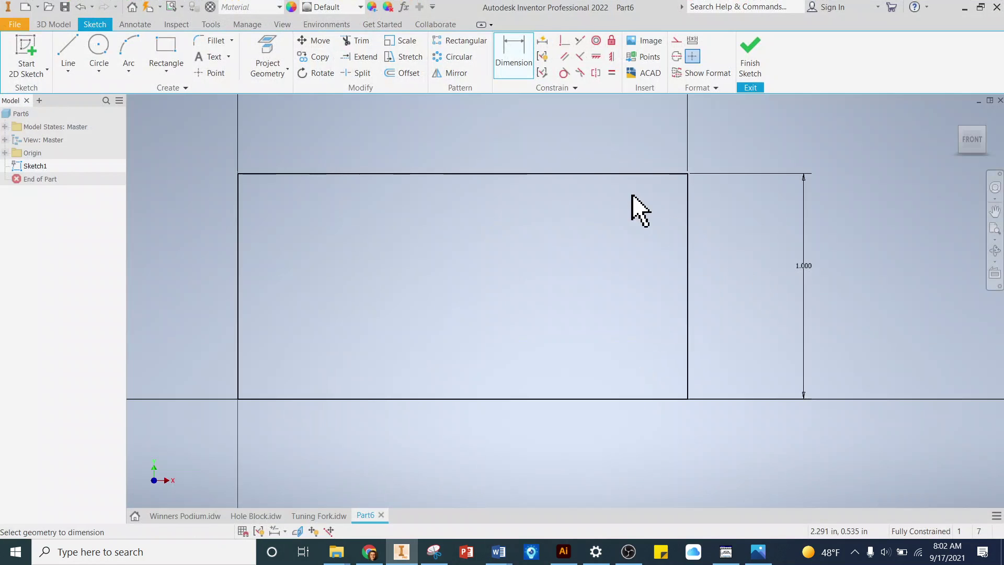
pyautogui.click(155, 65)
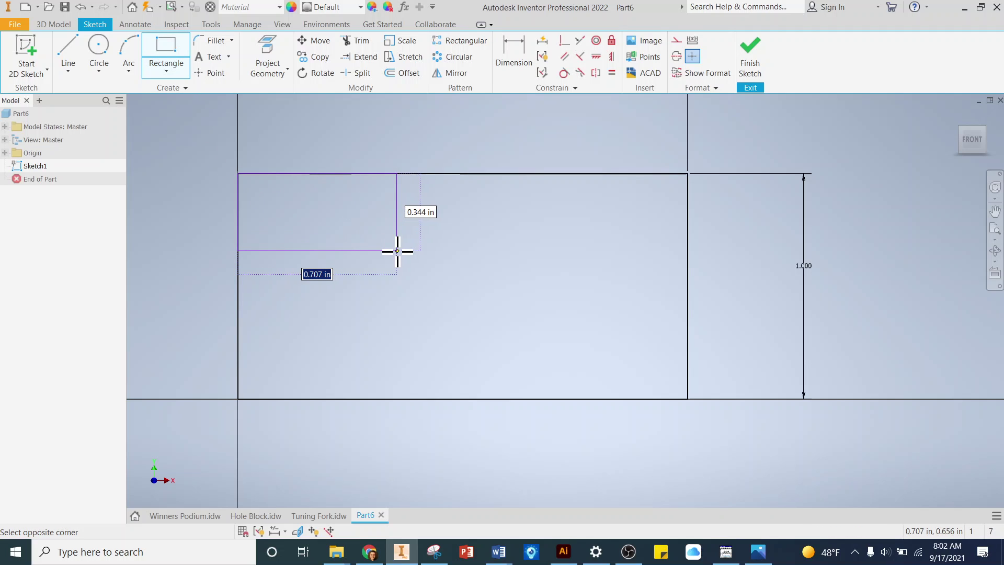
pyautogui.click(396, 251)
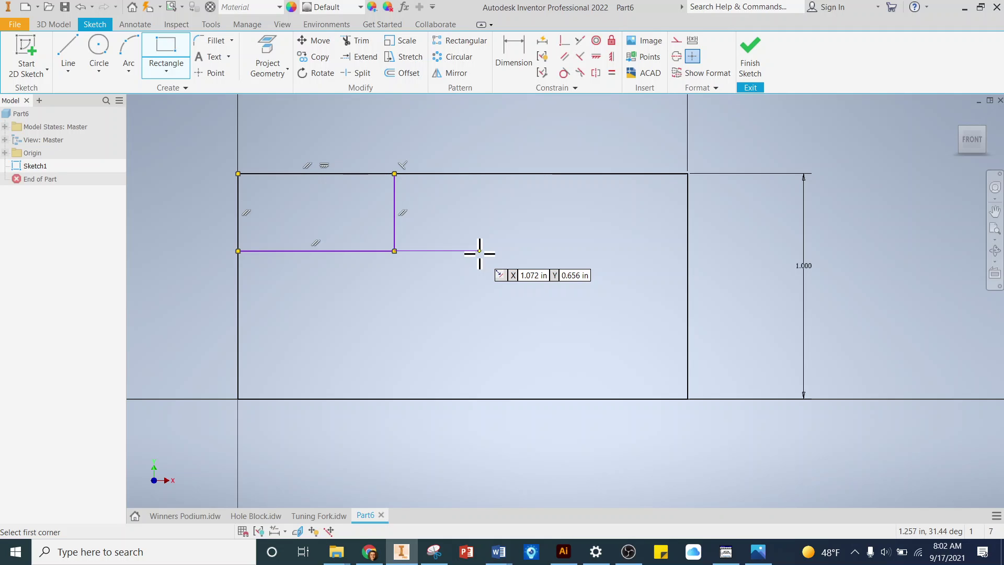
pyautogui.click(519, 65)
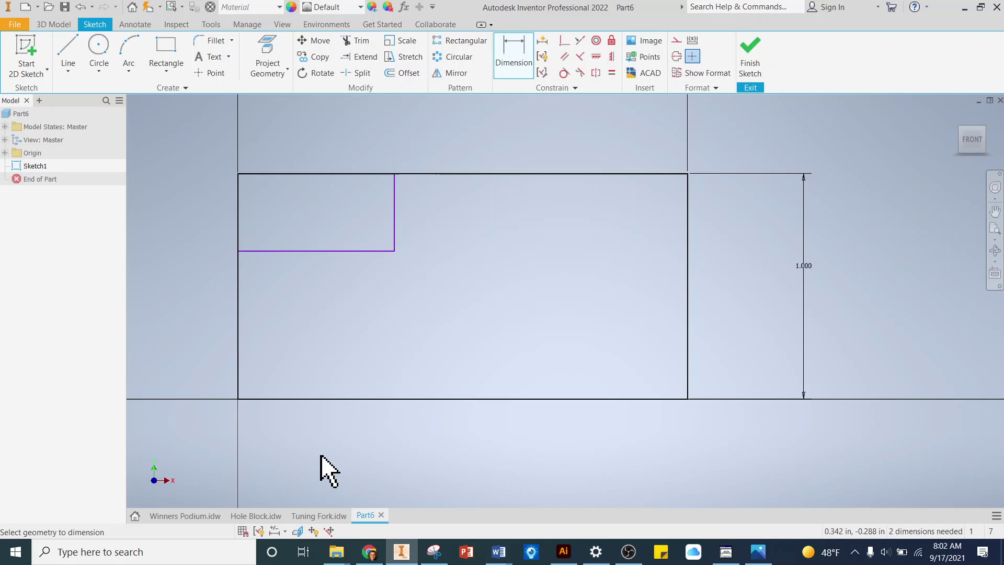
pyautogui.click(325, 399)
pyautogui.click(331, 252)
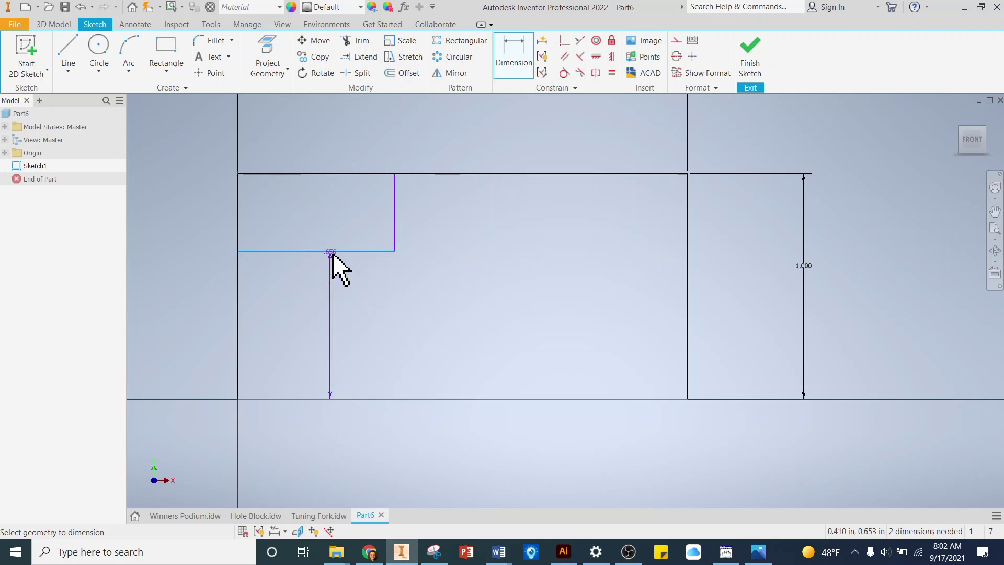
pyautogui.click(203, 318)
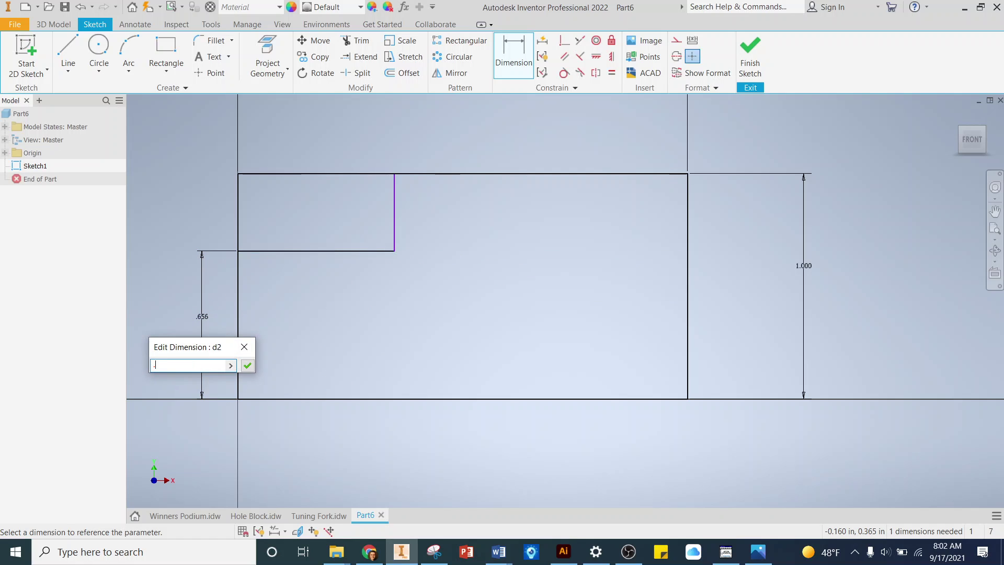
pyautogui.write('.75')
pyautogui.press('Return')
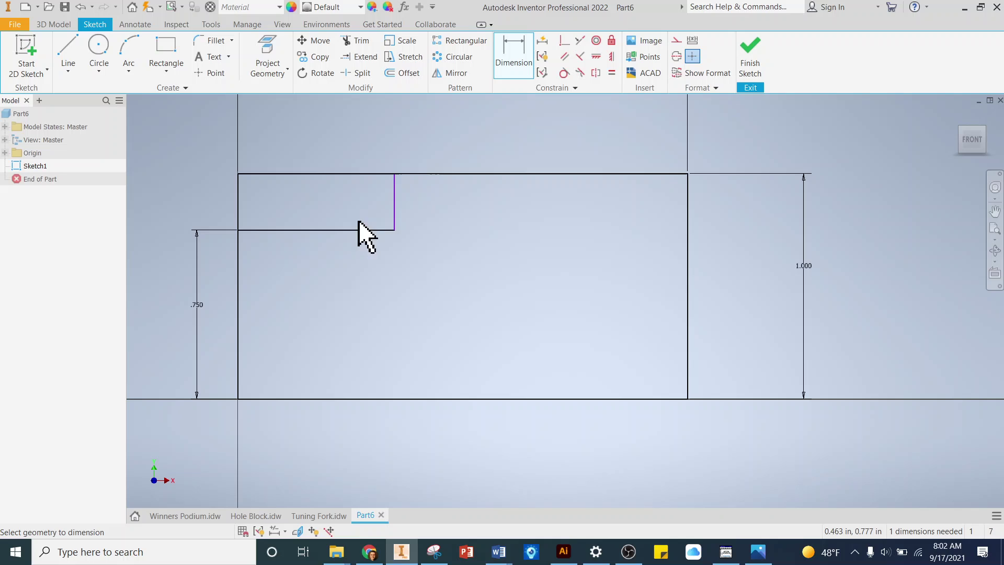
# - Dimension the small rectangle's width as 0.500
pyautogui.click(395, 206)
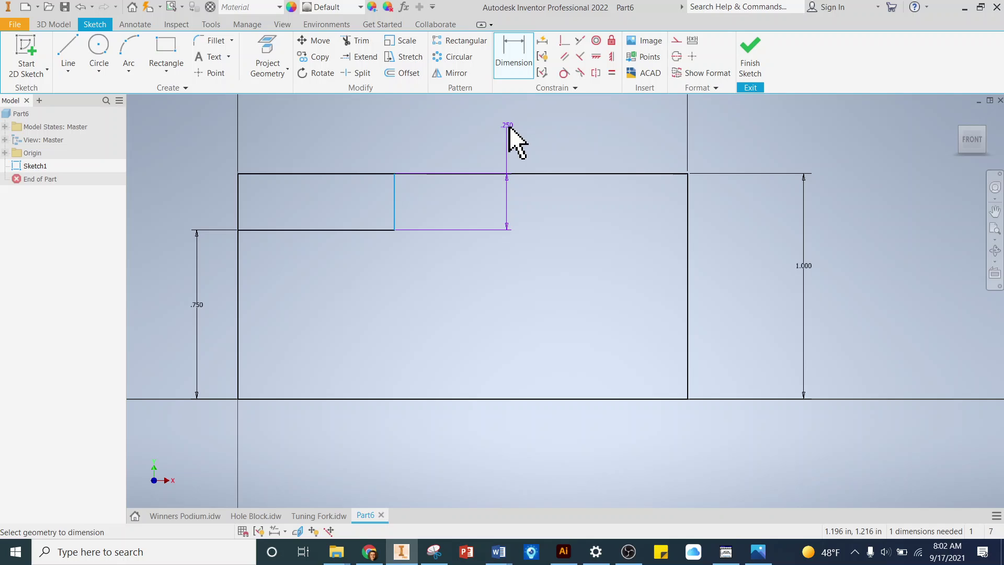
pyautogui.press('Escape')
pyautogui.click(515, 52)
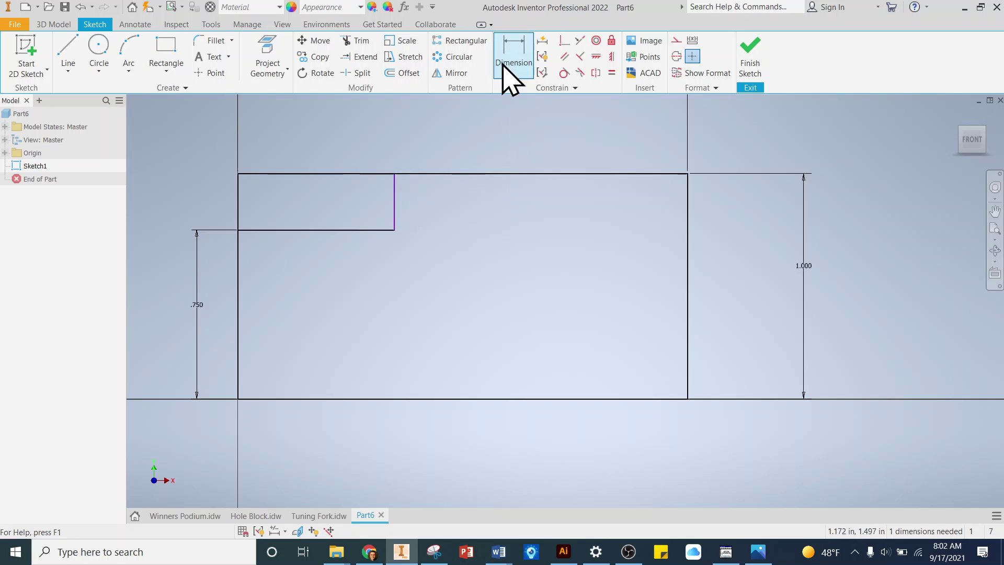
pyautogui.click(311, 229)
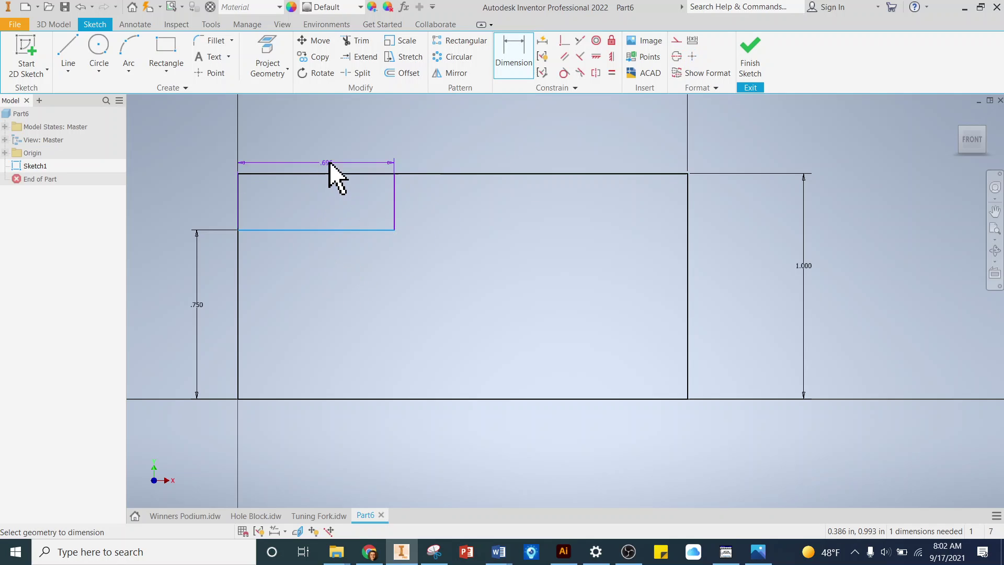
pyautogui.click(356, 140)
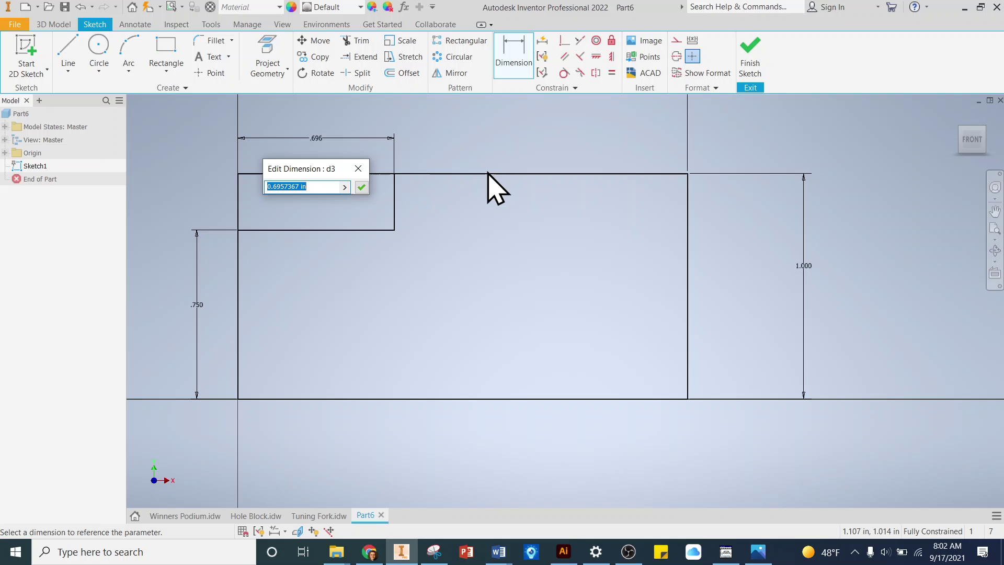
pyautogui.write('.5')
pyautogui.press('Return')
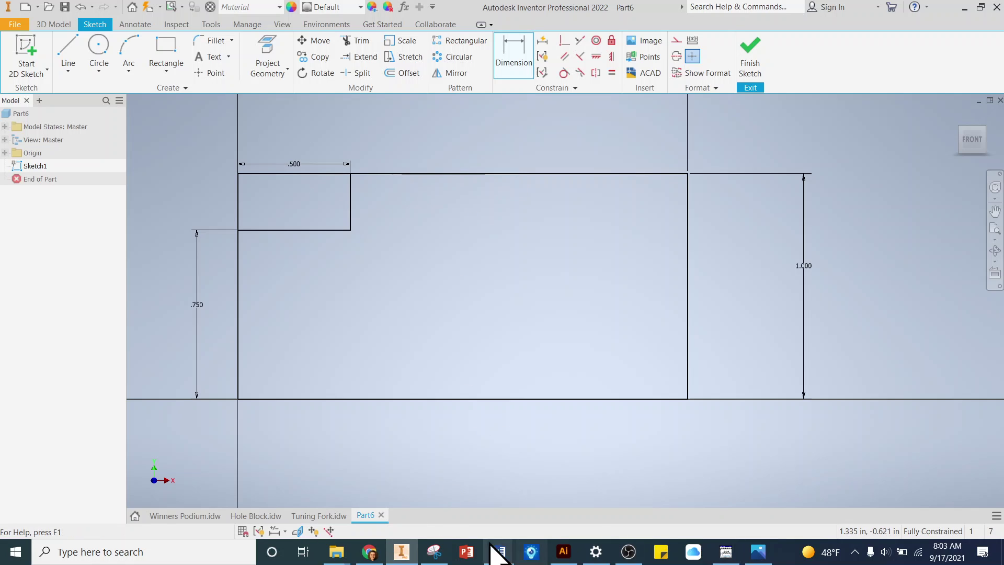
# - Check the podium drawing, then change the top step's width dimension from 0.500 to 0.750
pyautogui.click(405, 551)
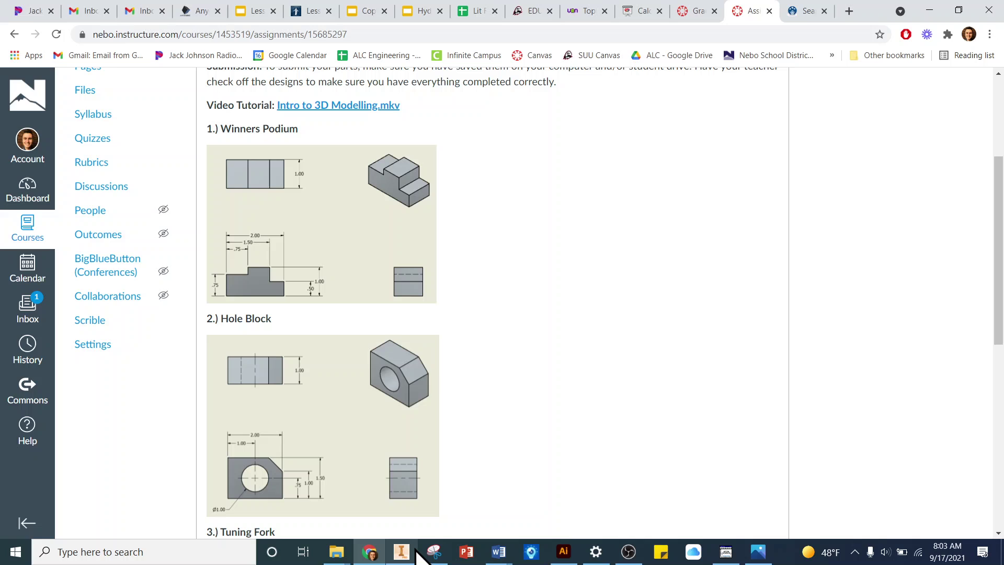
pyautogui.click(414, 550)
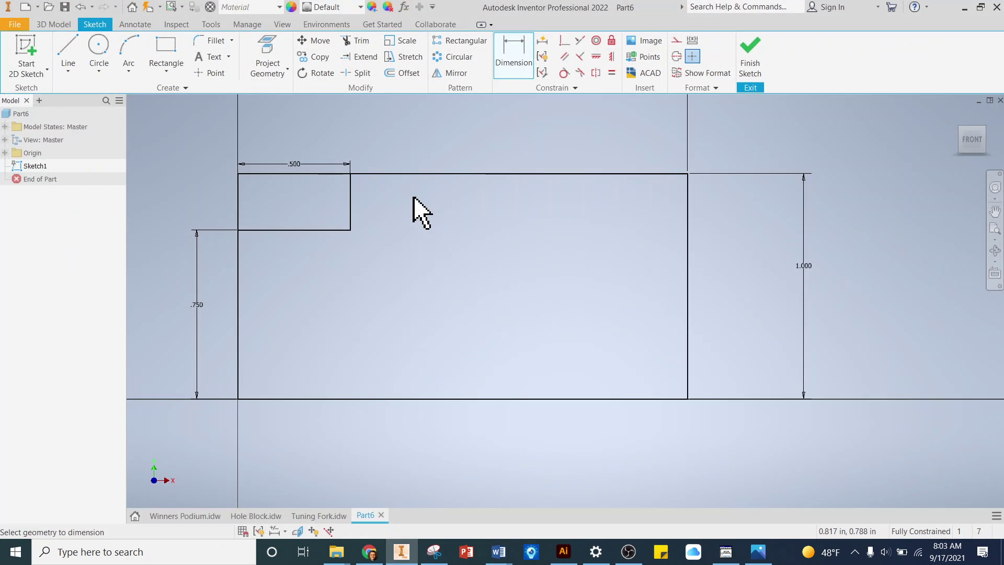
pyautogui.doubleClick(300, 163)
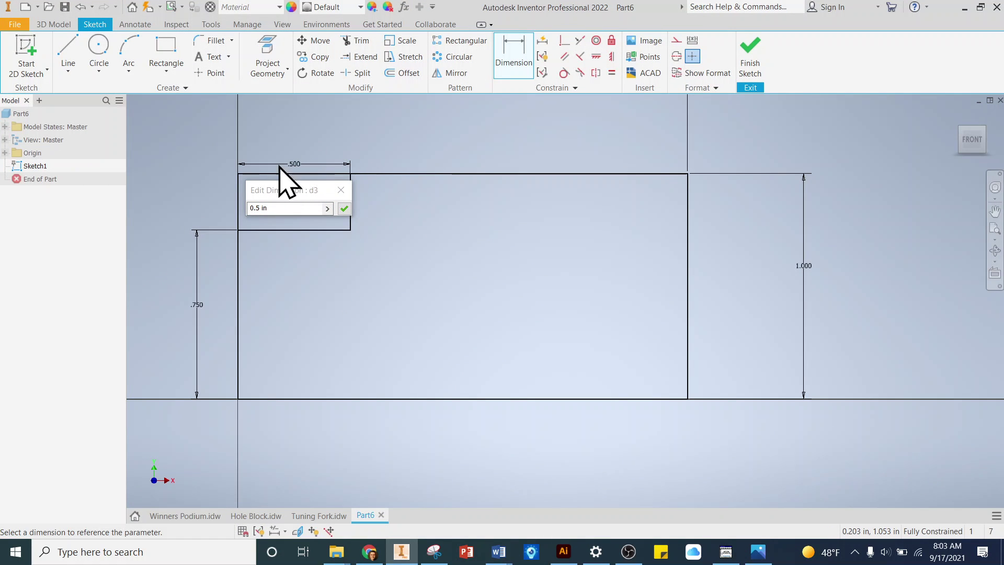
pyautogui.moveTo(268, 210); pyautogui.dragTo(253, 207)
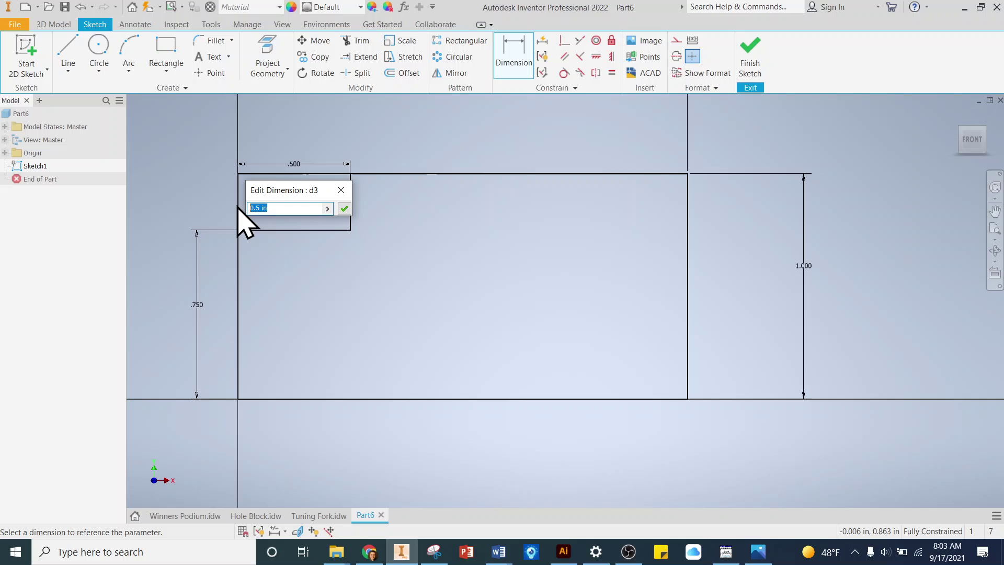
pyautogui.press('Return')
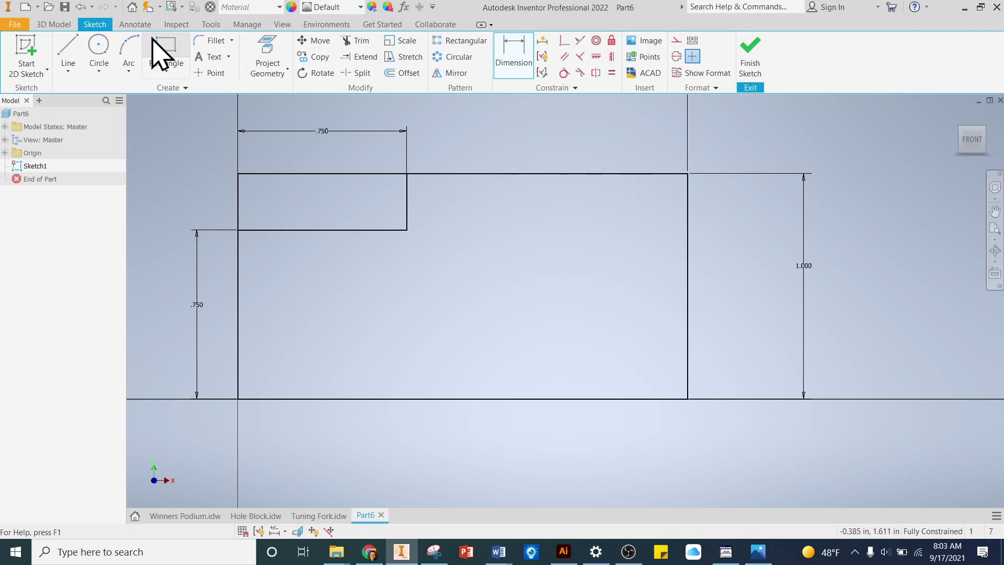
# - Draw a 0.500 by 0.500 square anchored at the sketch's top-right corner
pyautogui.click(162, 51)
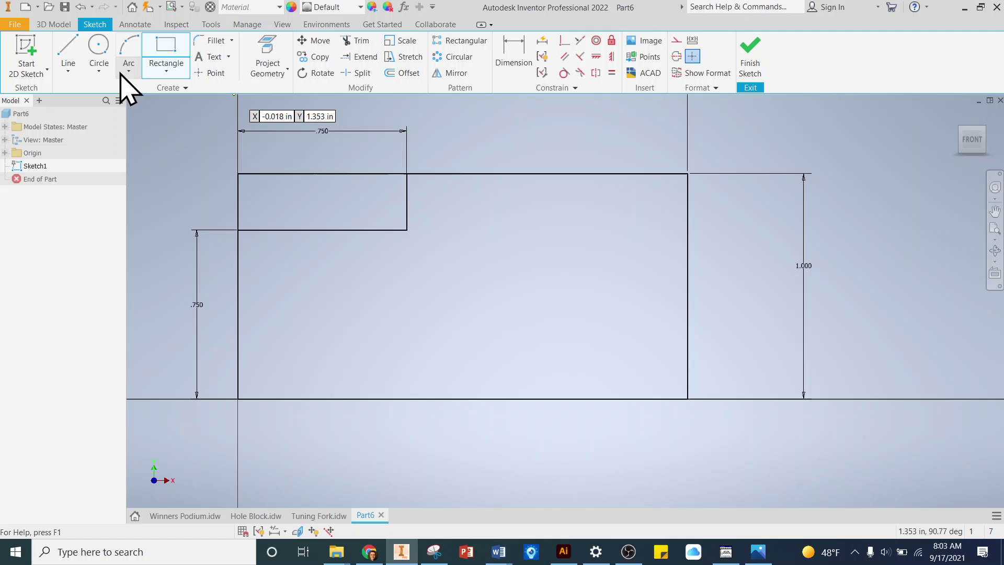
pyautogui.click(686, 174)
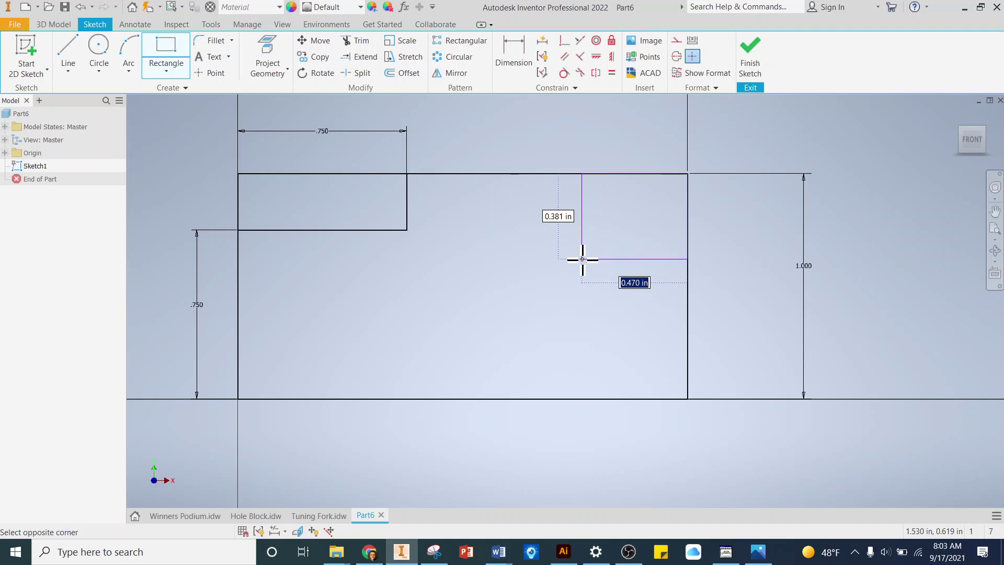
pyautogui.write('.5')
pyautogui.press('Tab')
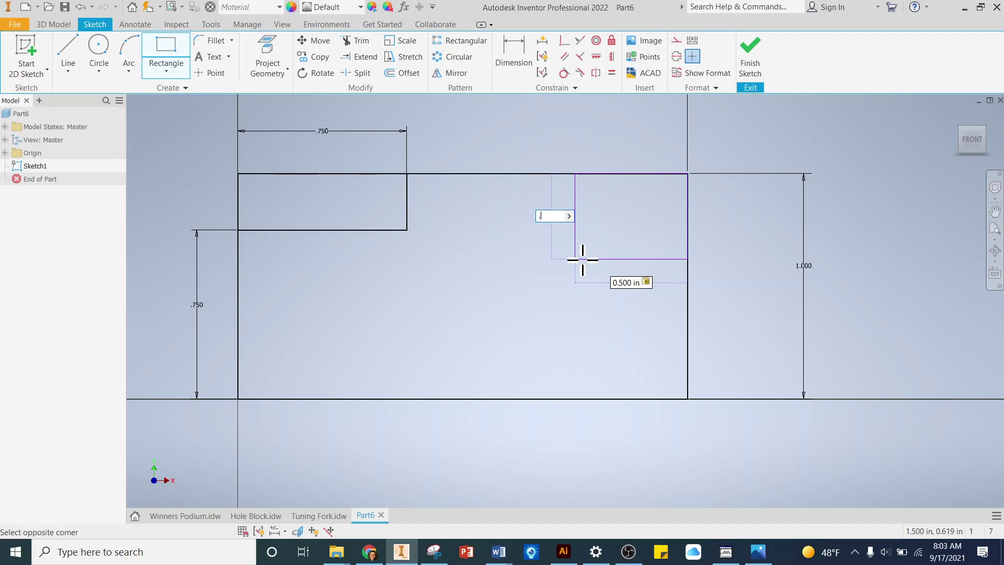
pyautogui.write('.5')
pyautogui.press('Return')
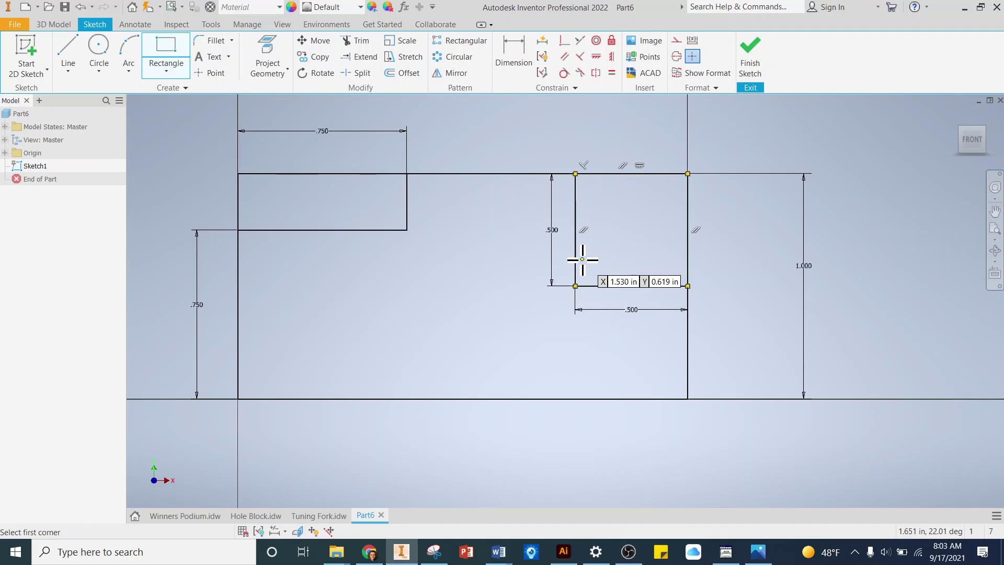
# - Finish Sketch1 and select it in the model browser
pyautogui.click(759, 50)
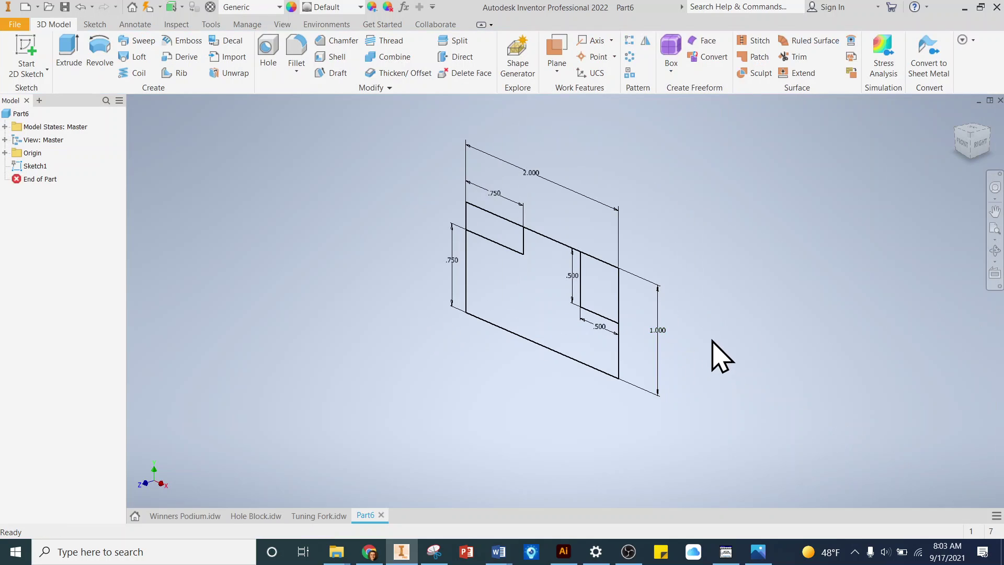
pyautogui.scroll(2, 659, 271)
pyautogui.scroll(-1, 661, 272)
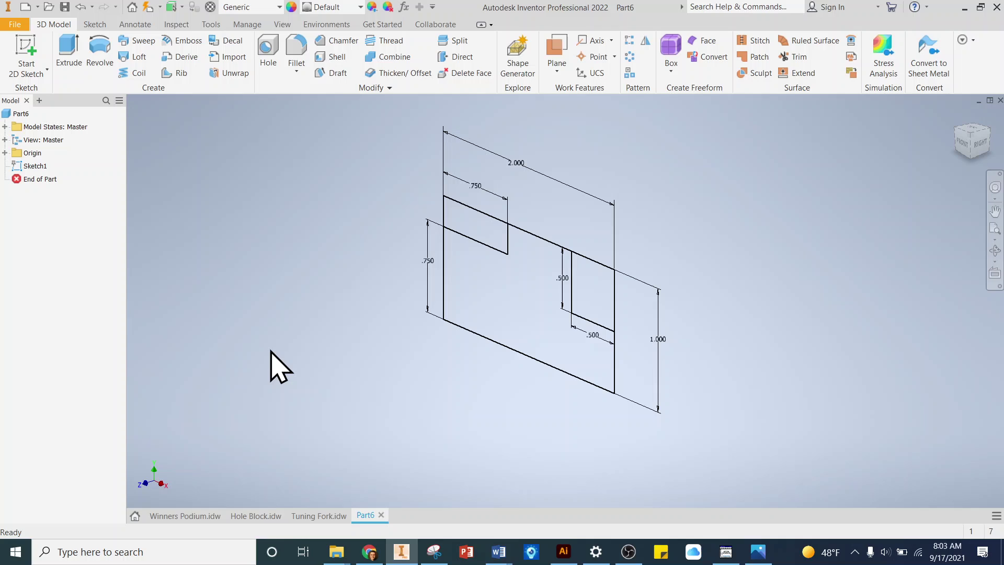
pyautogui.click(32, 168)
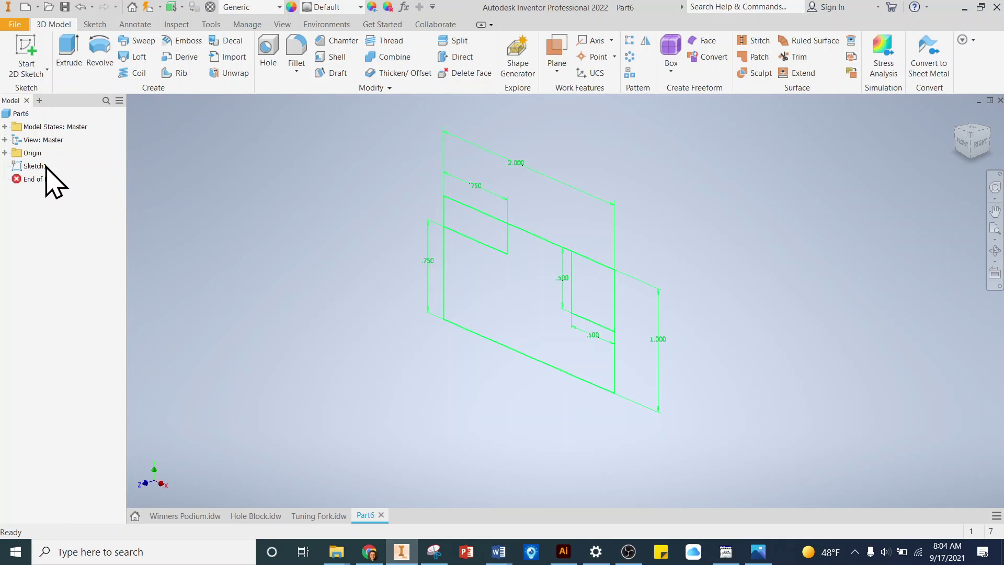
# - Extrude the stepped profile 1 in into Extrusion1, then return to the Home view
pyautogui.click(70, 51)
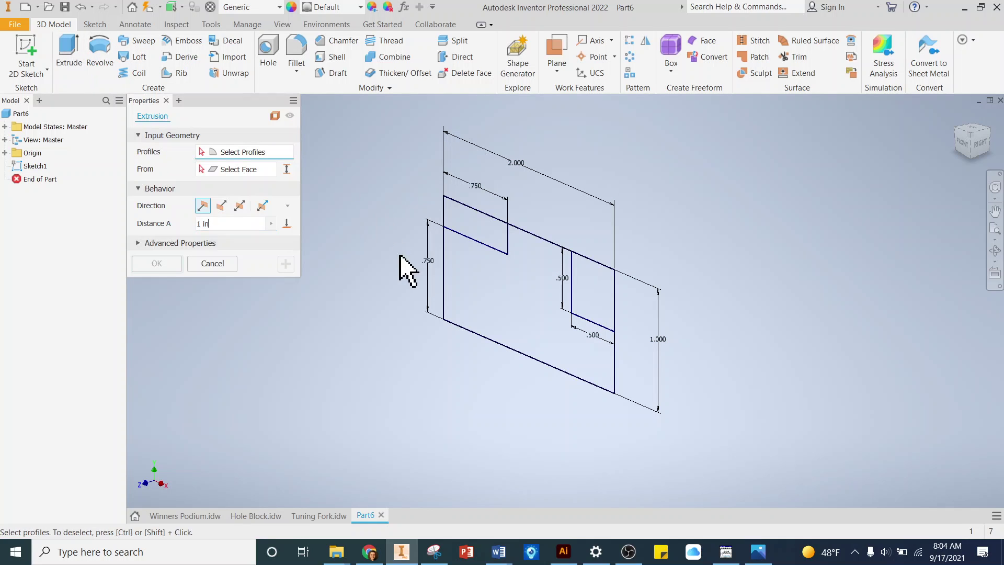
pyautogui.click(510, 305)
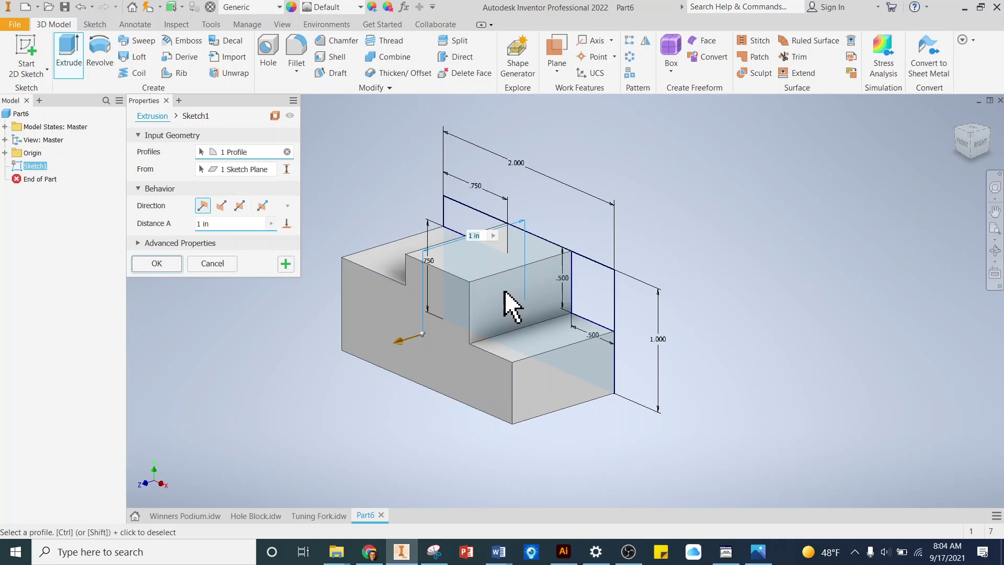
pyautogui.click(217, 224)
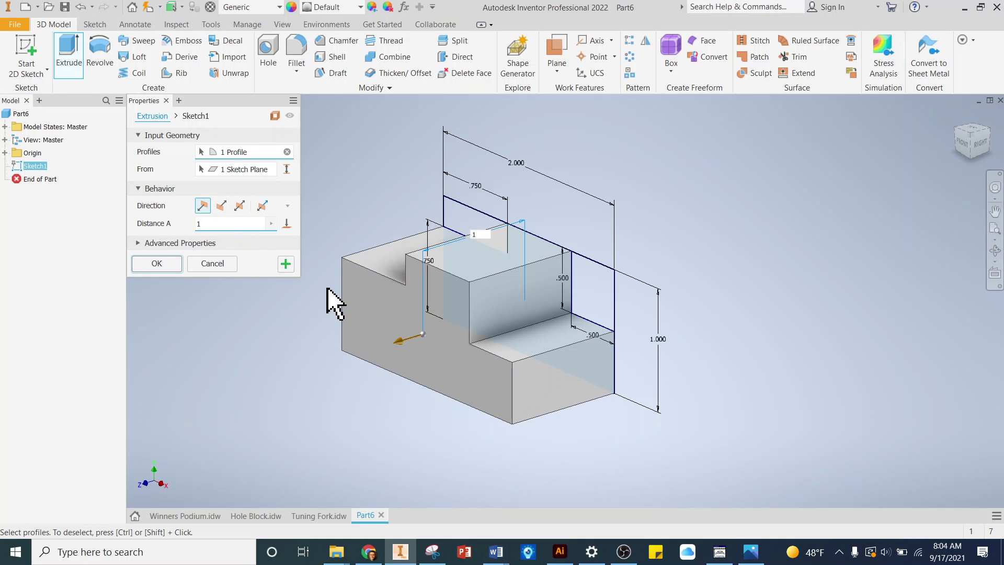
pyautogui.click(157, 264)
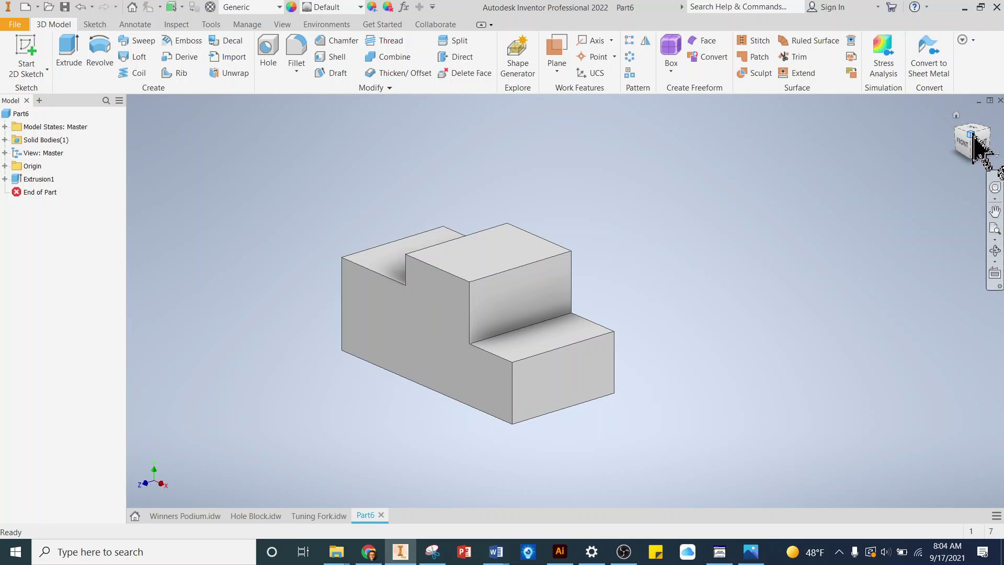
pyautogui.moveTo(972, 147)
pyautogui.mouseDown()
pyautogui.moveTo(939, 197)
pyautogui.moveTo(943, 108)
pyautogui.mouseUp()
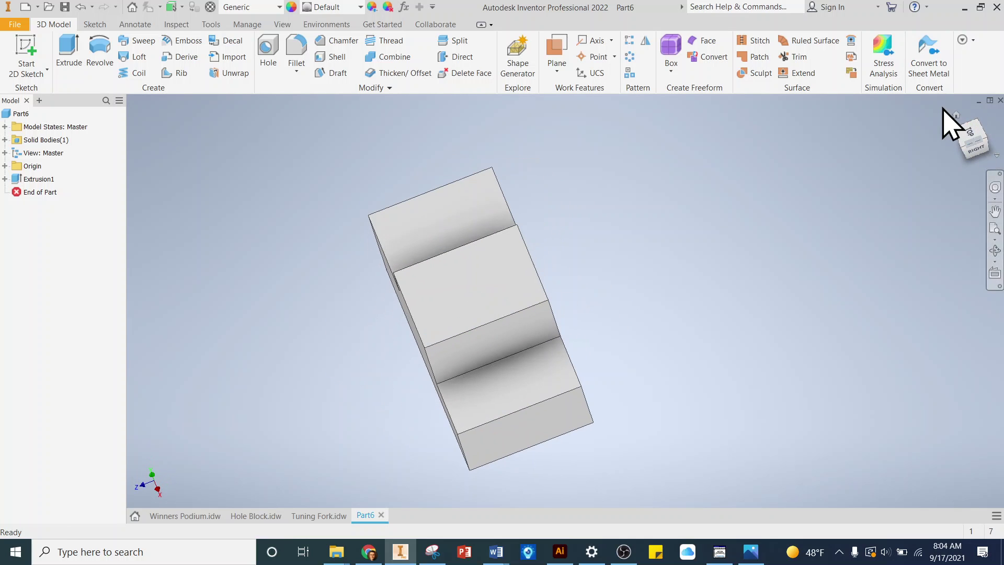
pyautogui.click(956, 115)
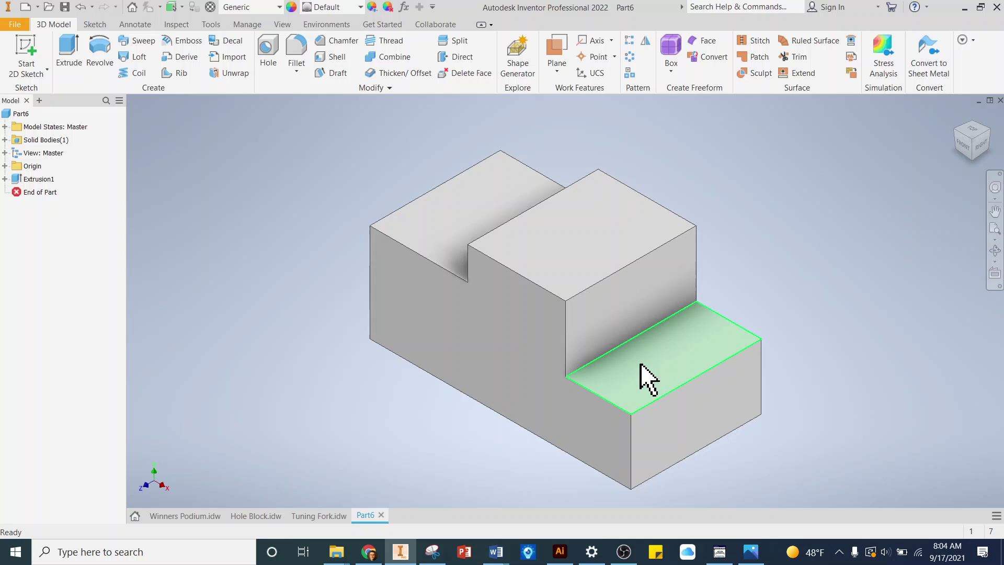
pyautogui.click(15, 25)
pyautogui.press('Escape')
pyautogui.hotkey('ctrl', 's')
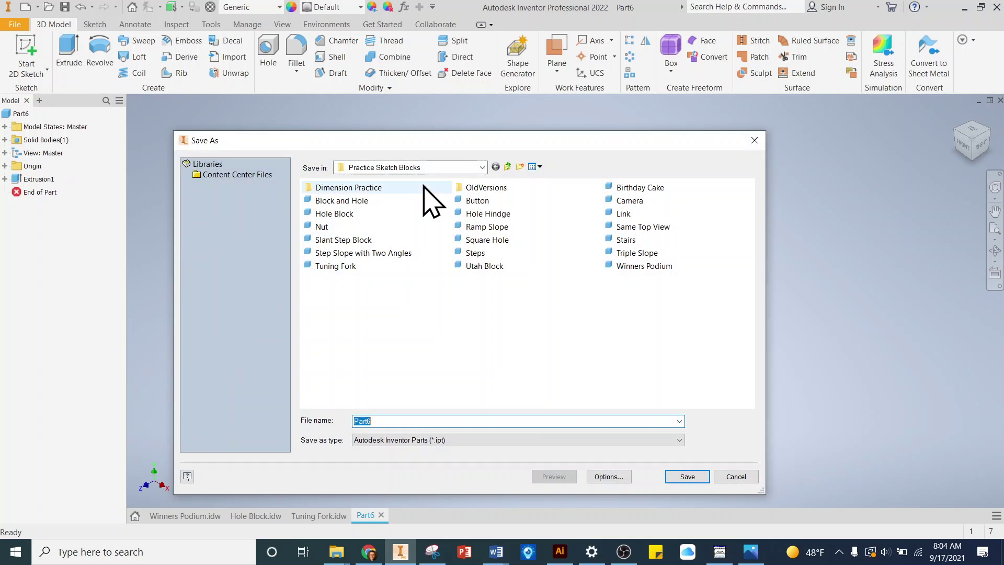
pyautogui.click(482, 167)
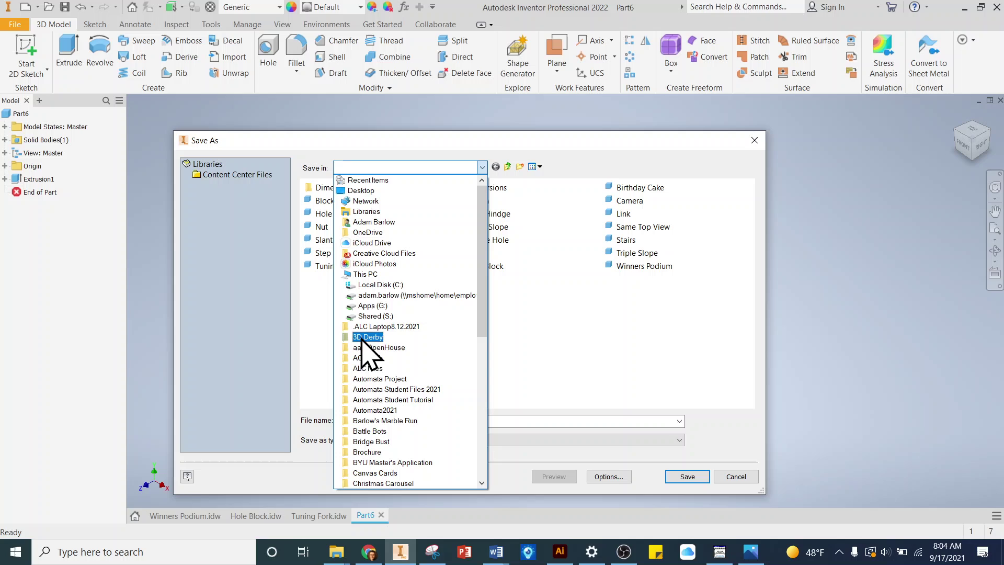
pyautogui.click(373, 296)
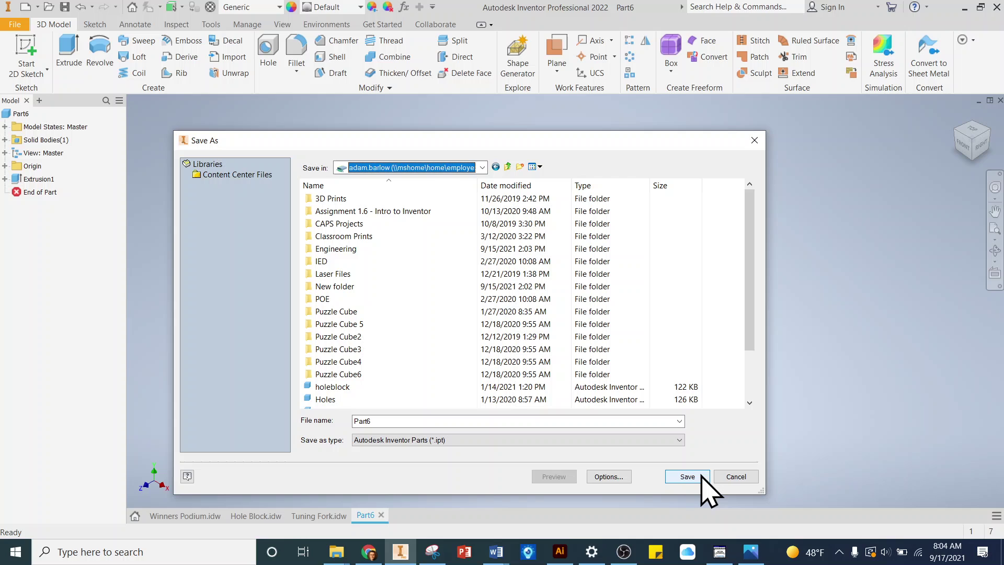
pyautogui.scroll(-2, 441, 313)
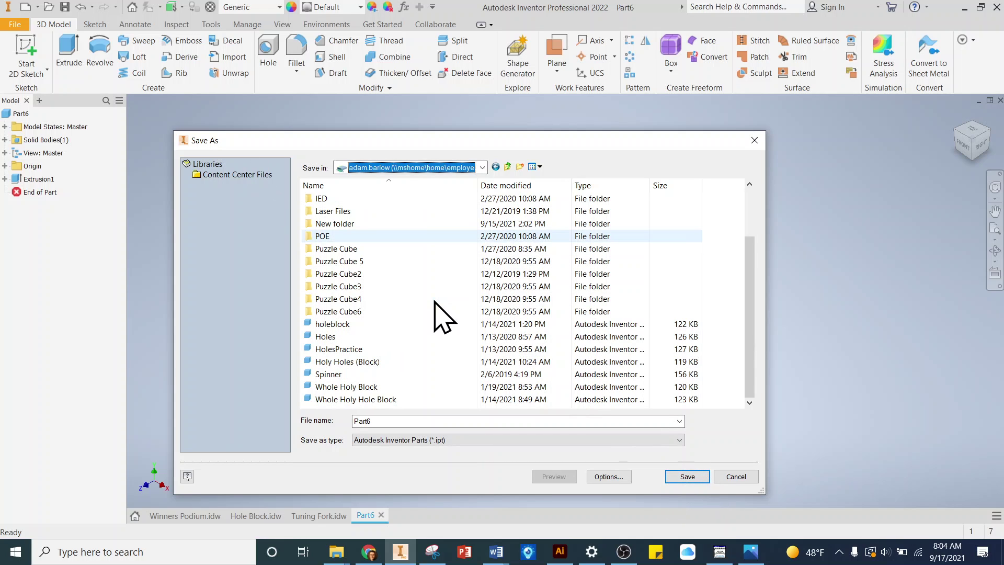
pyautogui.scroll(2, 465, 372)
pyautogui.click(748, 477)
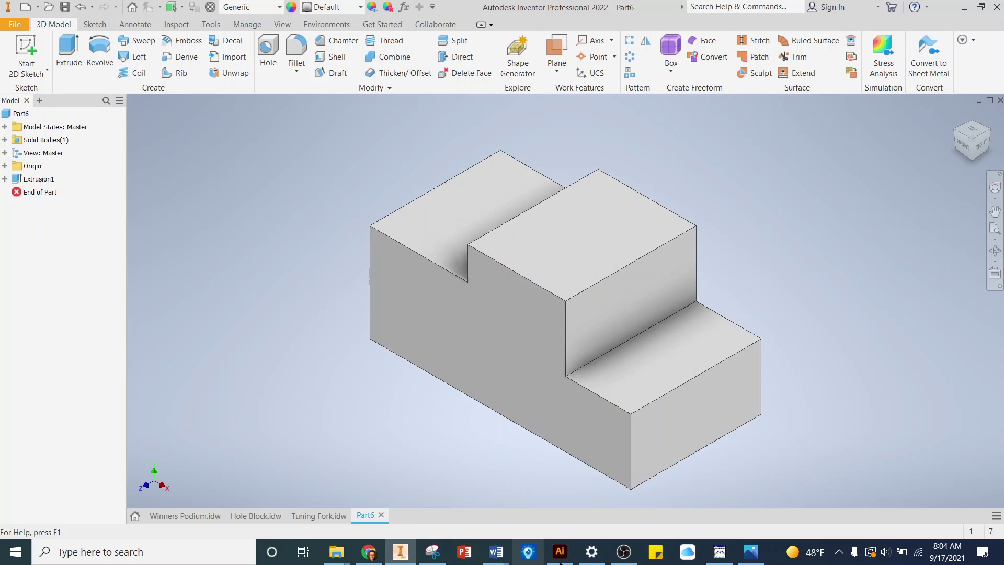
pyautogui.click(624, 554)
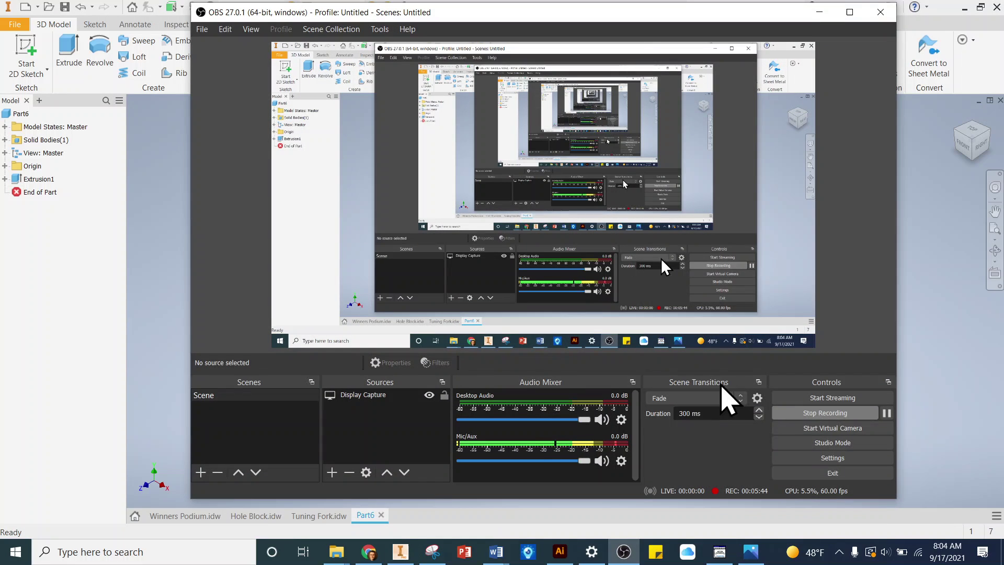